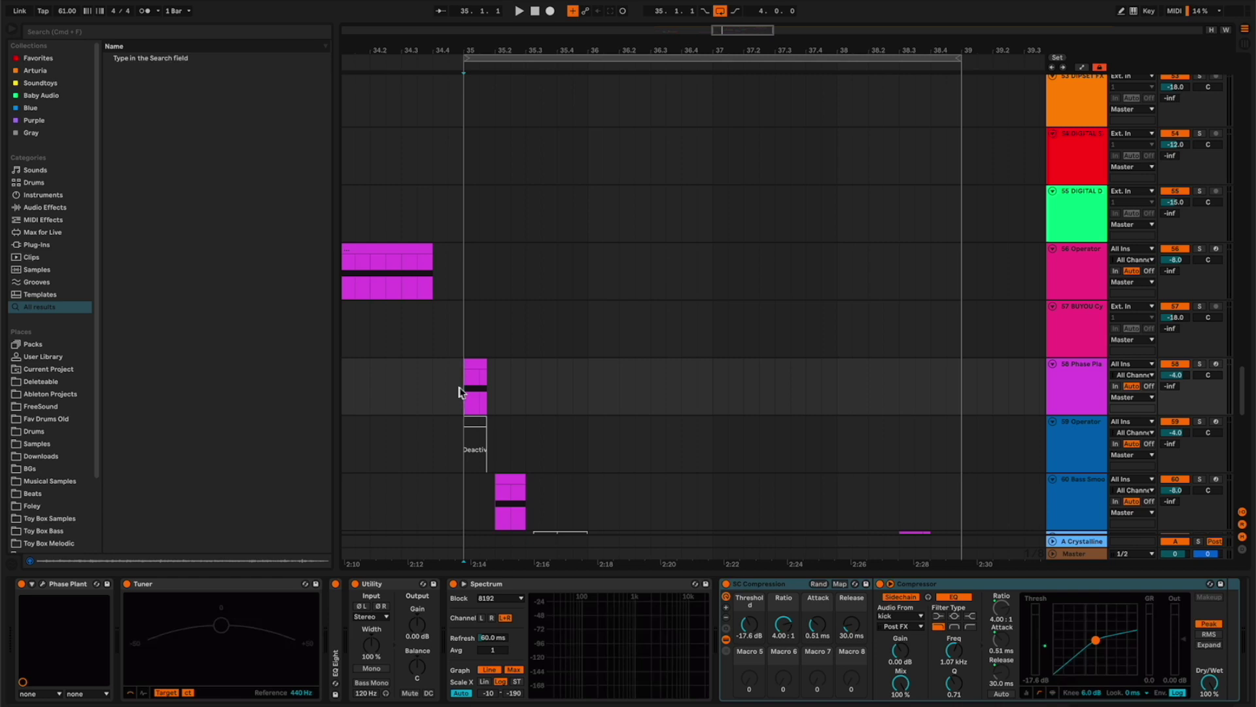
- Play the loop from bar 35 and survey the bass clips spread across tracks 58 to 73
{"action": "key", "text": "space"}
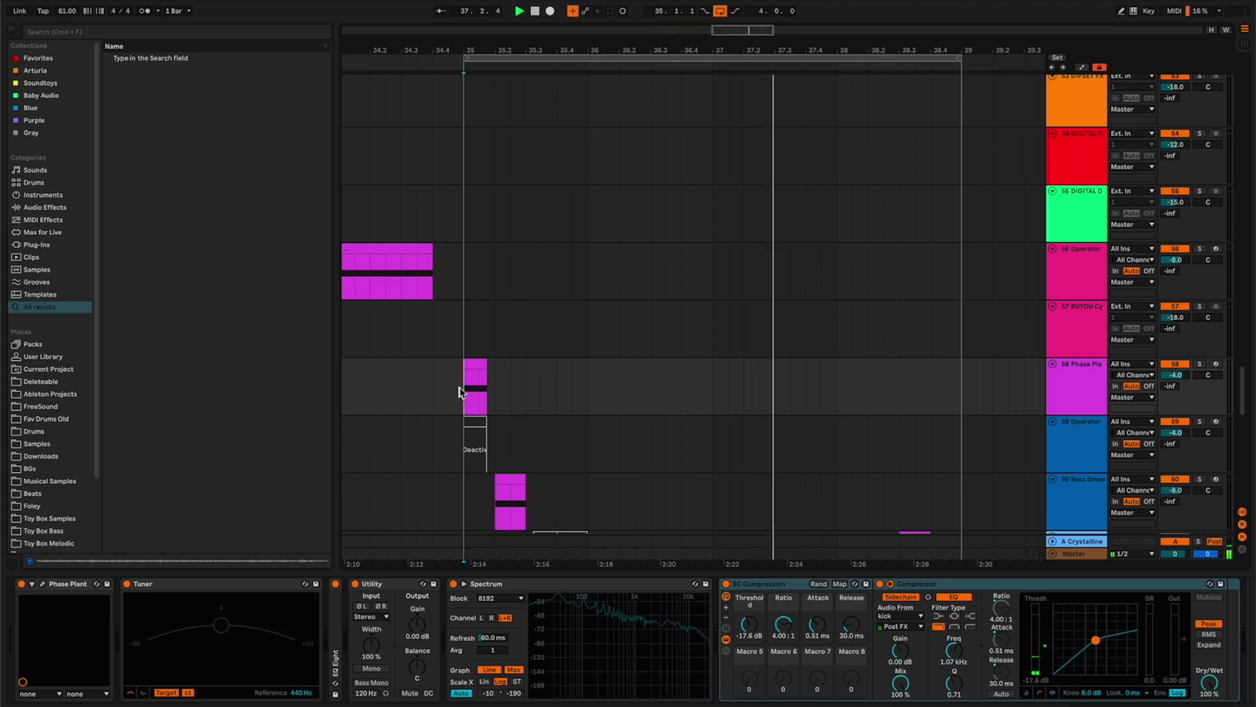
{"action": "scroll", "coordinate": [460, 393], "scroll_direction": "down", "scroll_amount": 10}
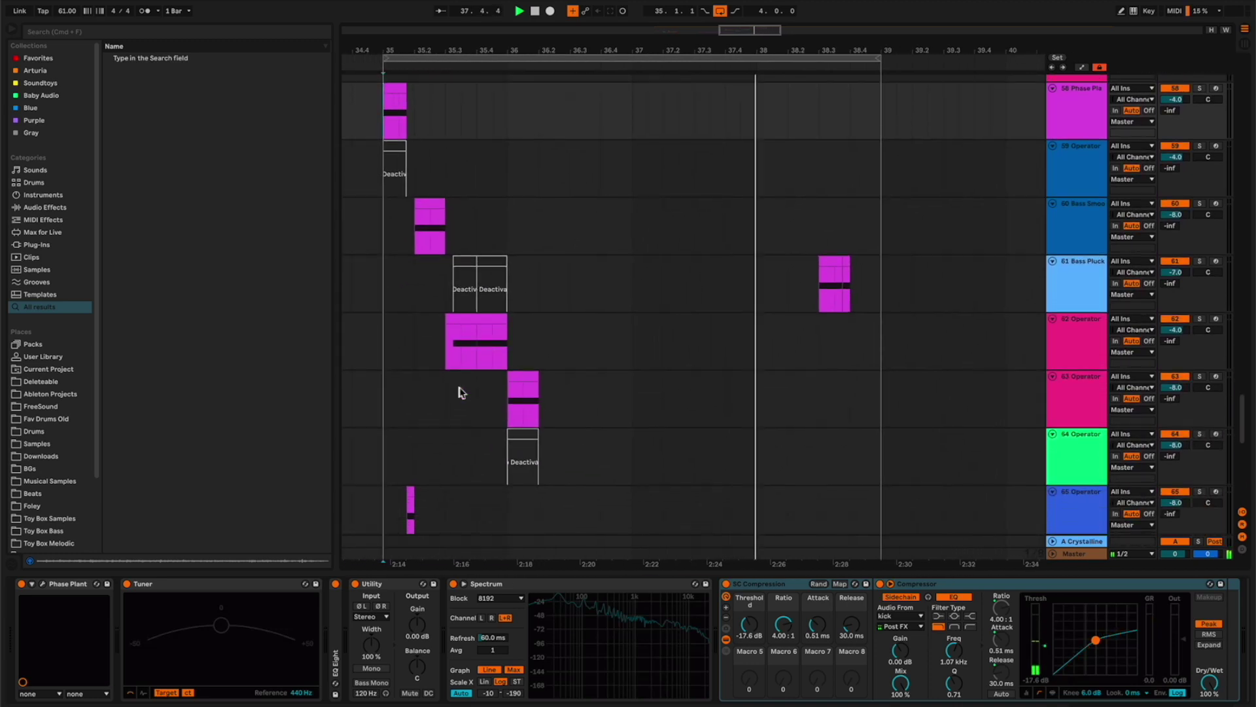
{"action": "scroll", "coordinate": [460, 393], "scroll_direction": "down", "scroll_amount": 15}
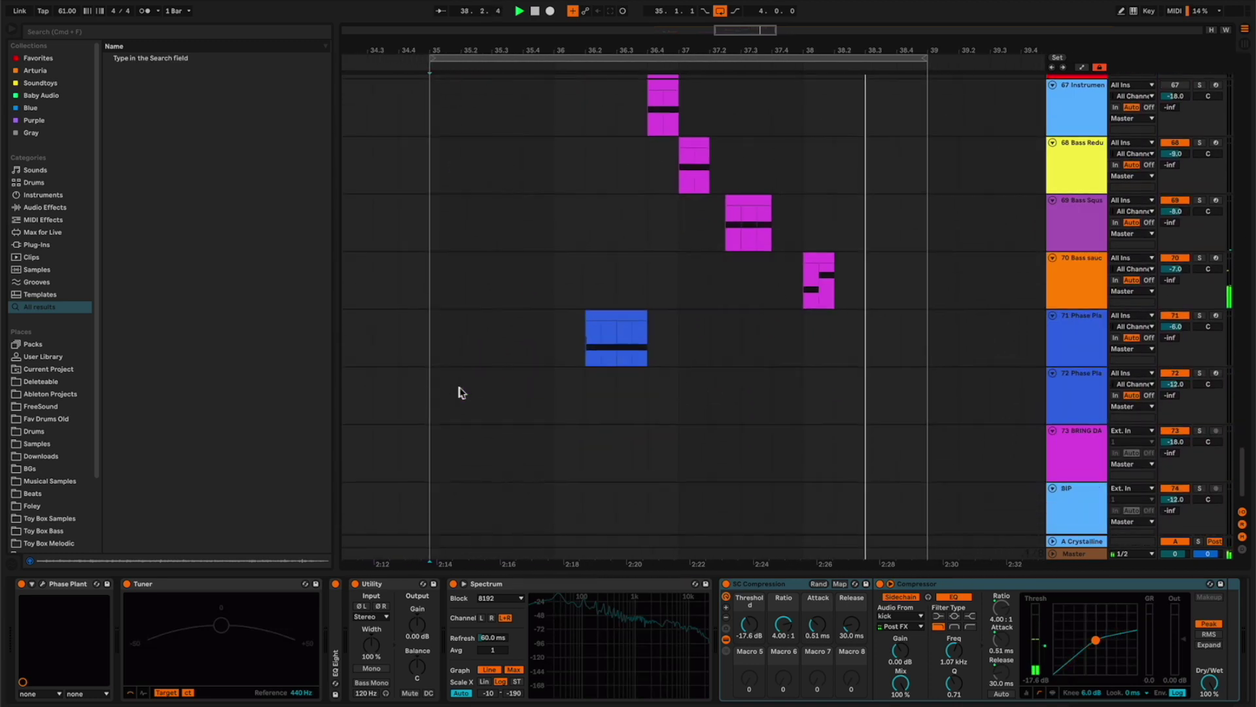
{"action": "scroll", "coordinate": [460, 392], "scroll_direction": "up", "scroll_amount": 10}
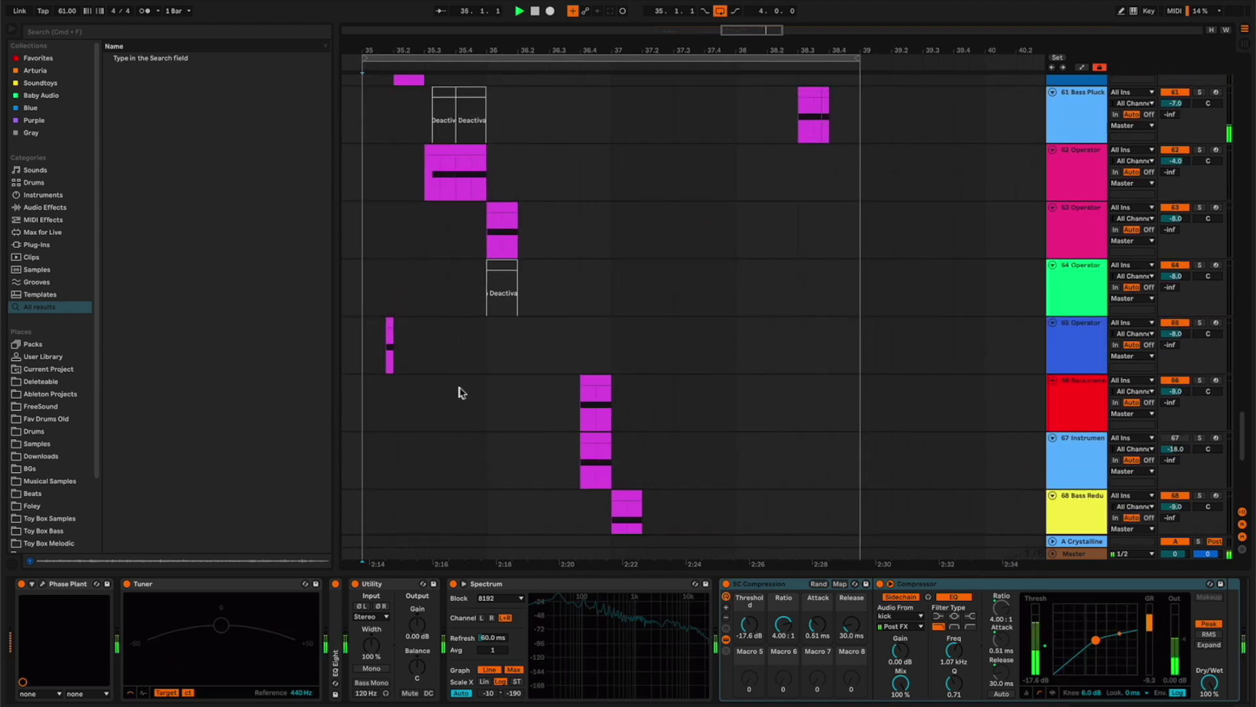
- Solo and audition the bar 35 clip on track 58, and open its Phase Plant instrument
{"action": "scroll", "coordinate": [460, 392], "scroll_direction": "up", "scroll_amount": 4}
{"action": "left_click", "coordinate": [447, 149]}
{"action": "key", "text": "s"}
{"action": "key", "text": "space"}
{"action": "key", "text": "space"}
{"action": "left_click", "coordinate": [96, 584]}
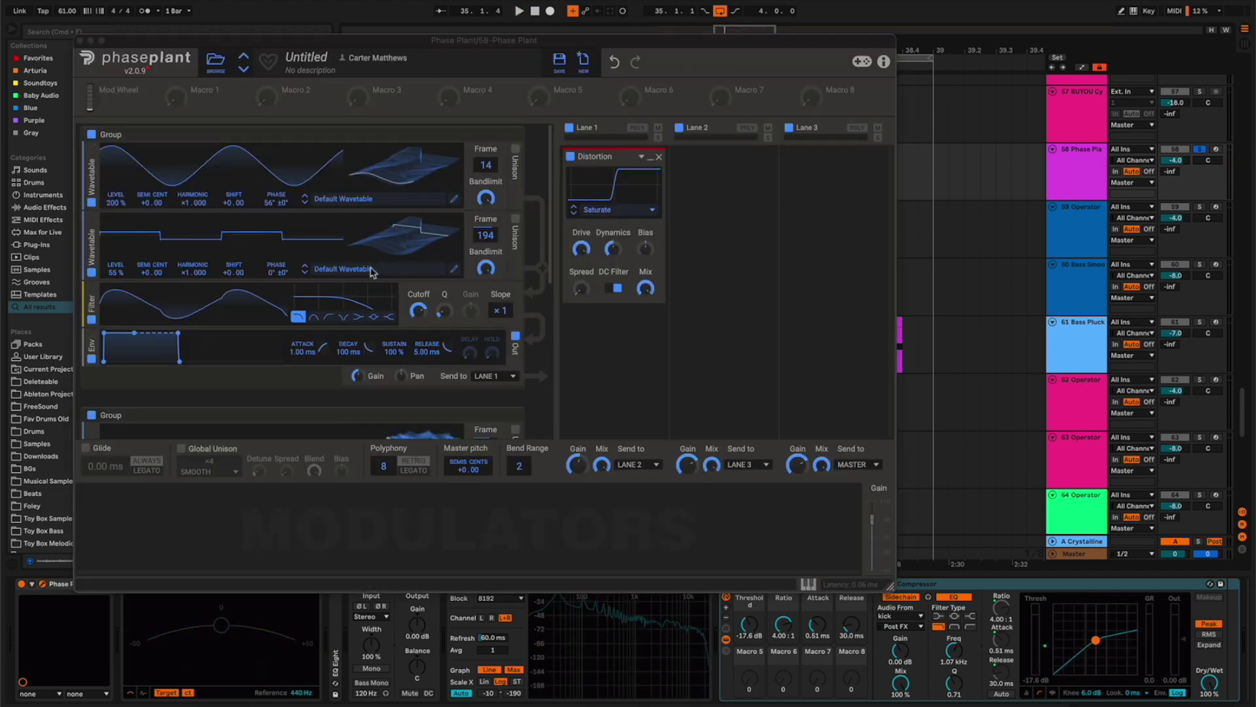
- Compare the bass with the second group (Bipolar and Break Me wavetables) off and on, and examine its high-pass filter while auditioning
{"action": "scroll", "coordinate": [272, 272], "scroll_direction": "down", "scroll_amount": 4}
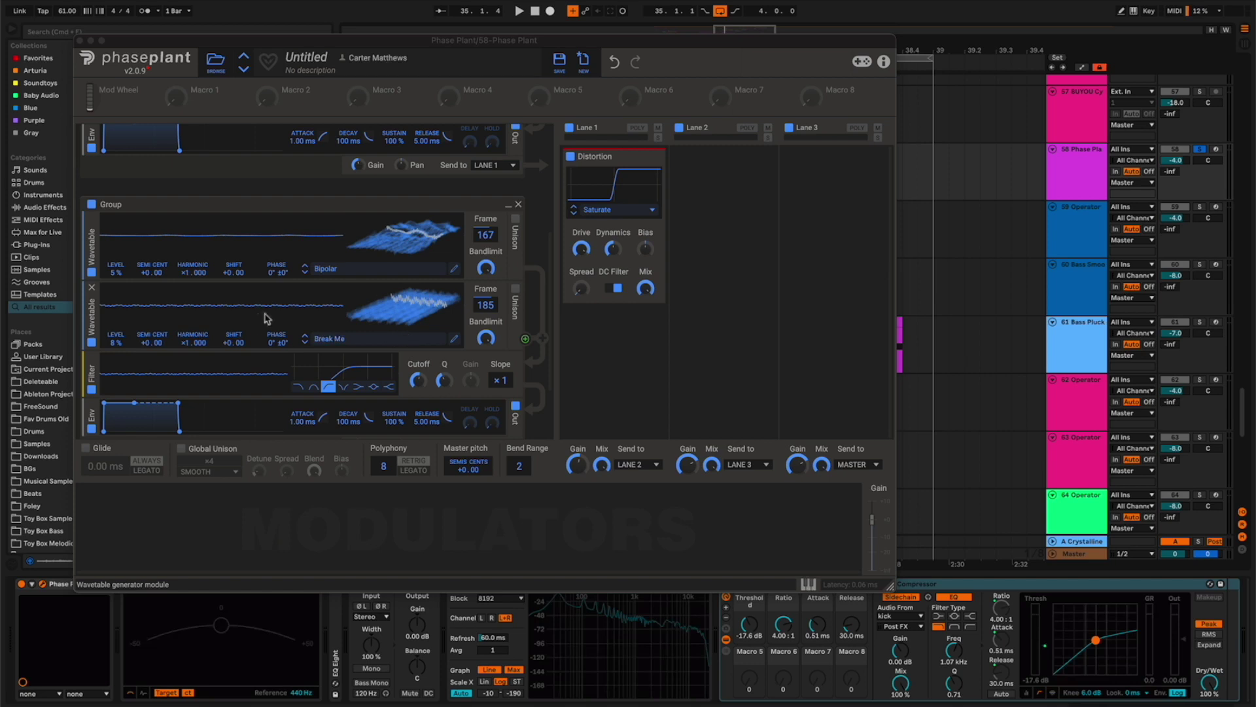
{"action": "left_click", "coordinate": [91, 204]}
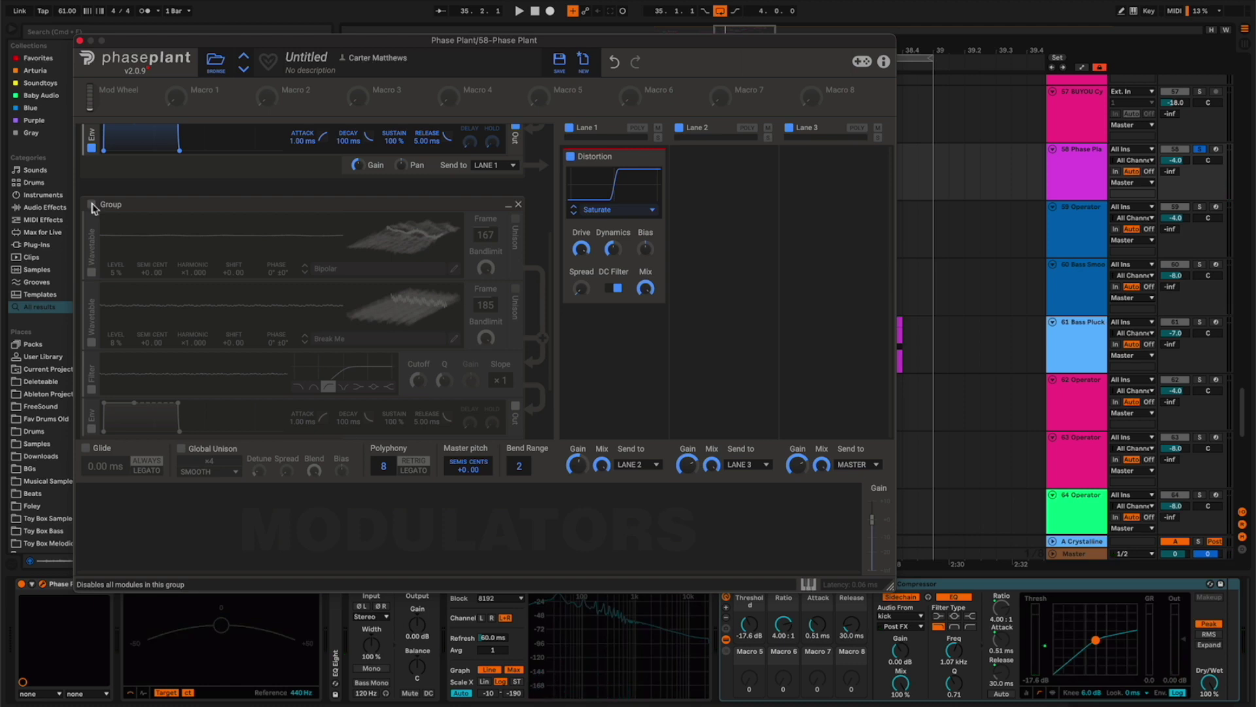
{"action": "left_click", "coordinate": [92, 204]}
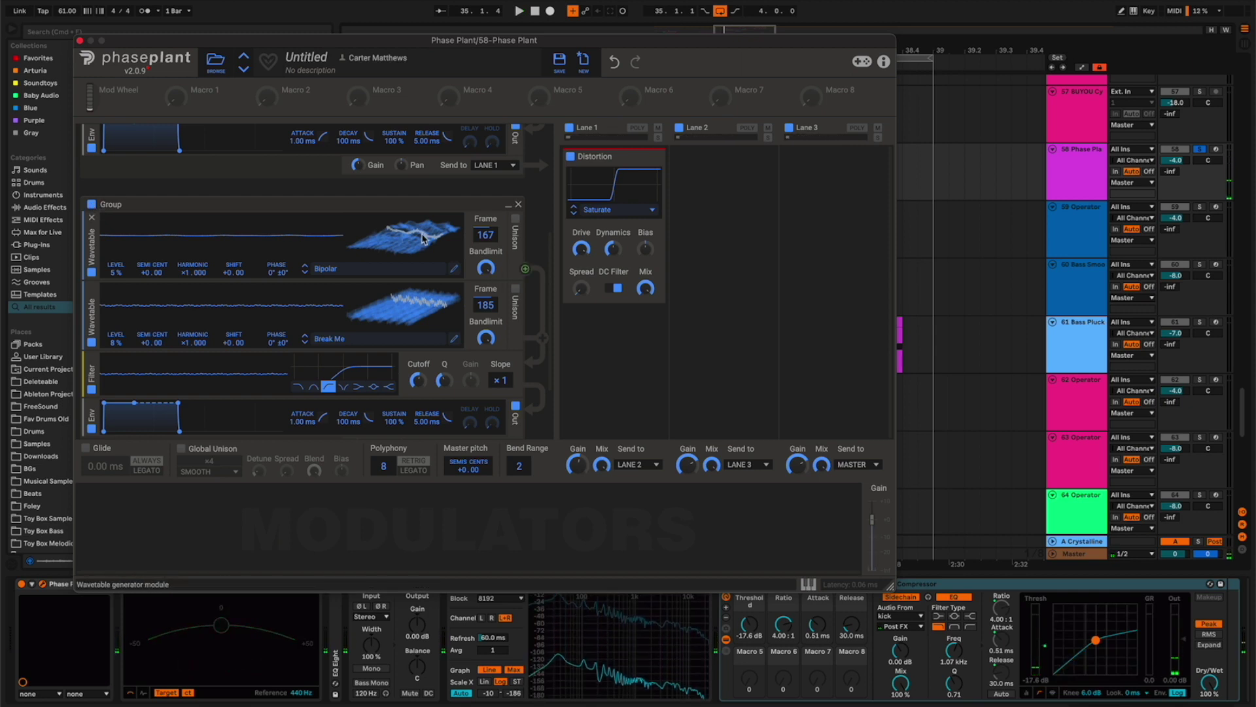
{"action": "scroll", "coordinate": [337, 320], "scroll_direction": "down", "scroll_amount": 3}
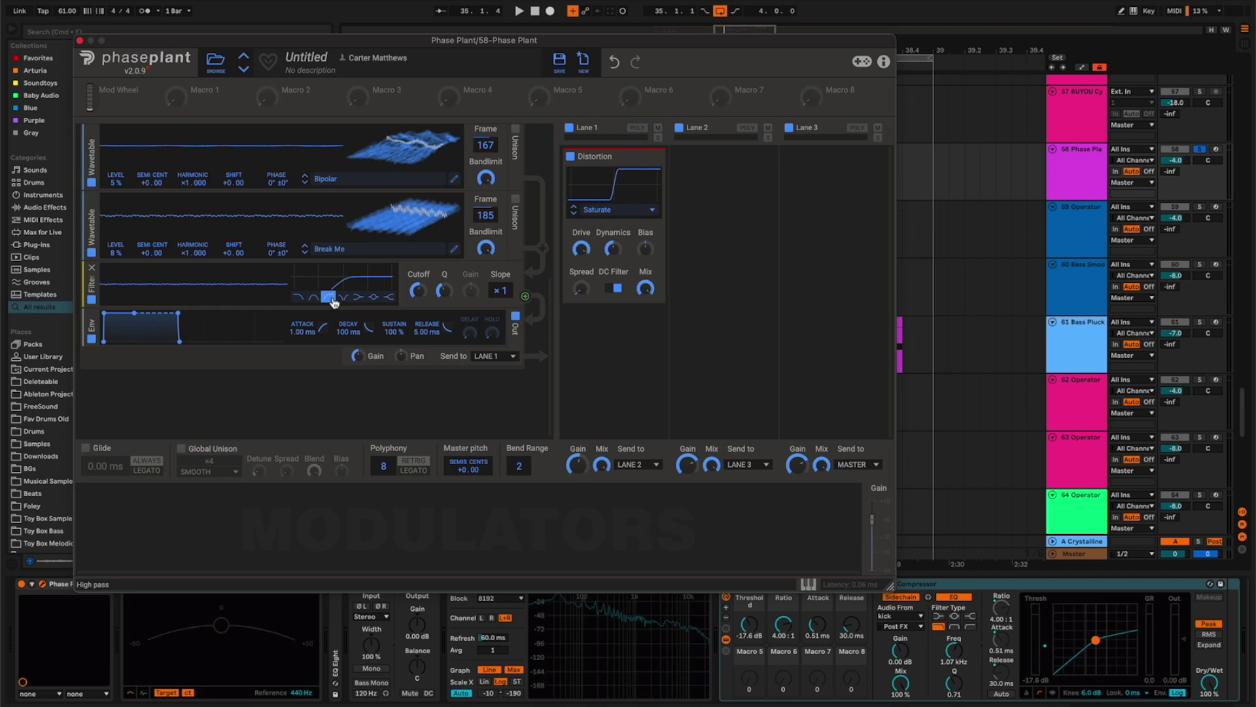
{"action": "scroll", "coordinate": [186, 239], "scroll_direction": "up", "scroll_amount": 2}
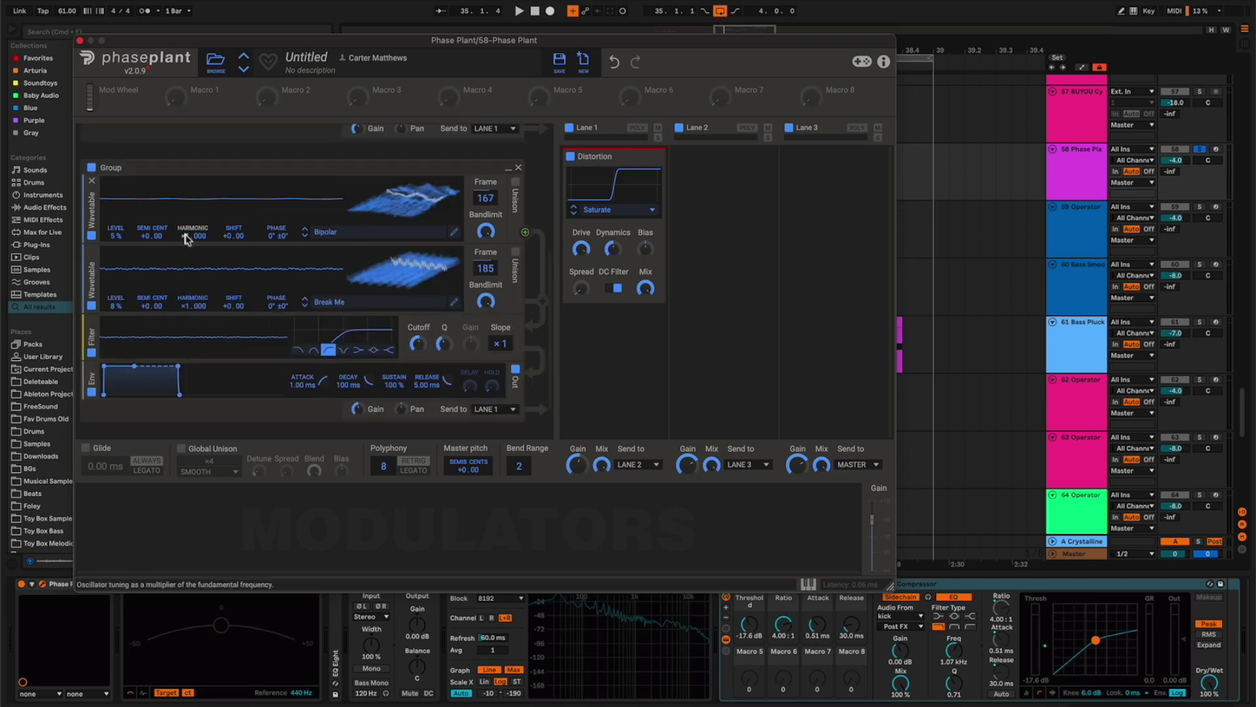
{"action": "key", "text": "space"}
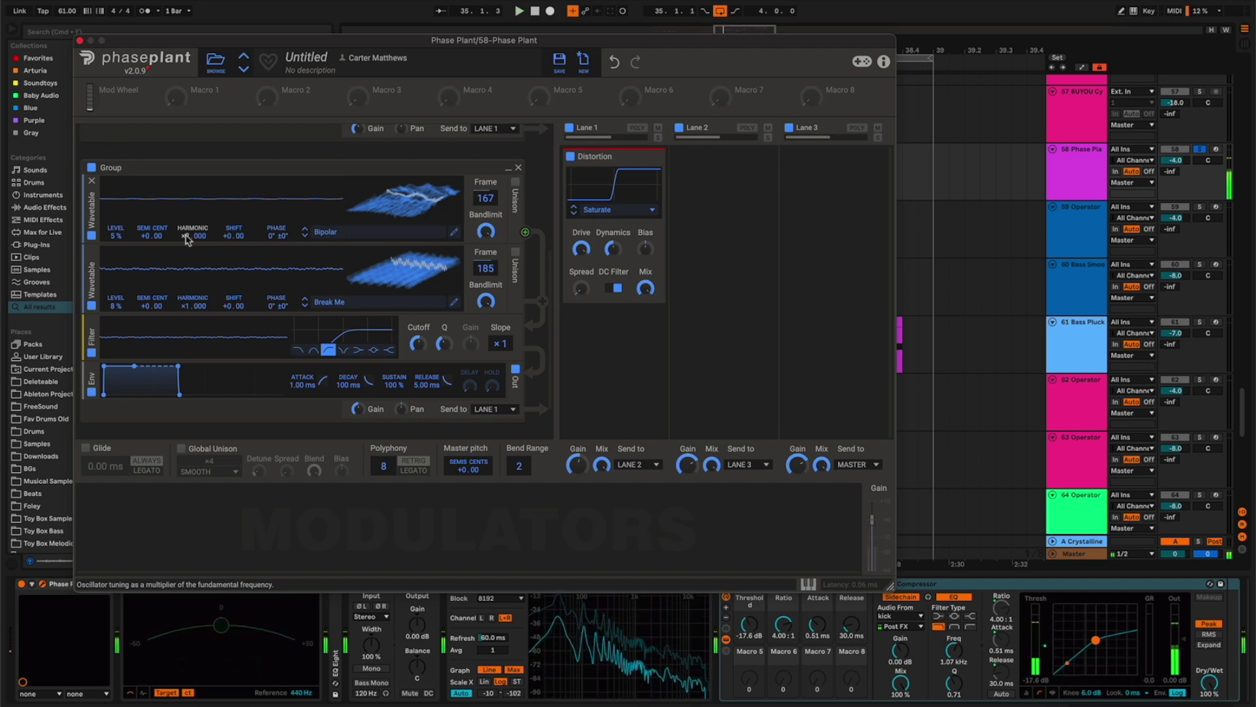
{"action": "key", "text": "space"}
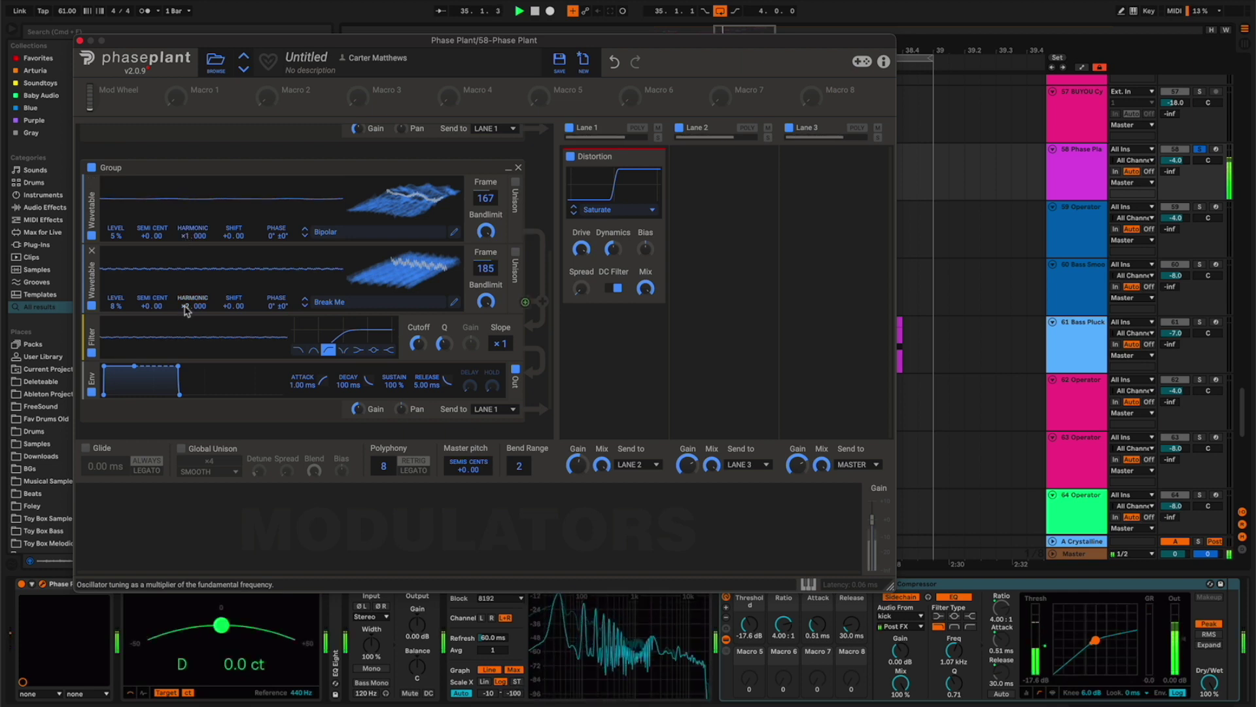
- Hide Phase Plant, solo the Bass Smooth clip's track 60, and inspect the Asperity setting in its Satin tape plug-in
{"action": "key", "text": "super+alt+p"}
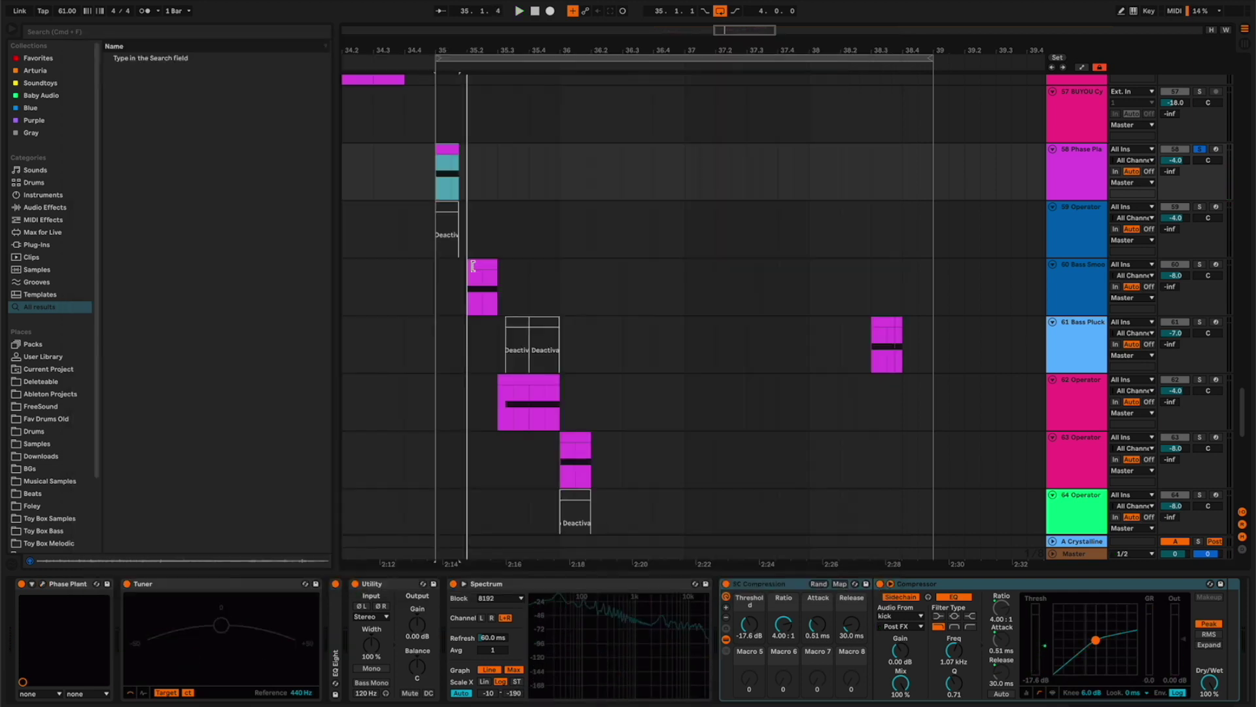
{"action": "left_click", "coordinate": [473, 265]}
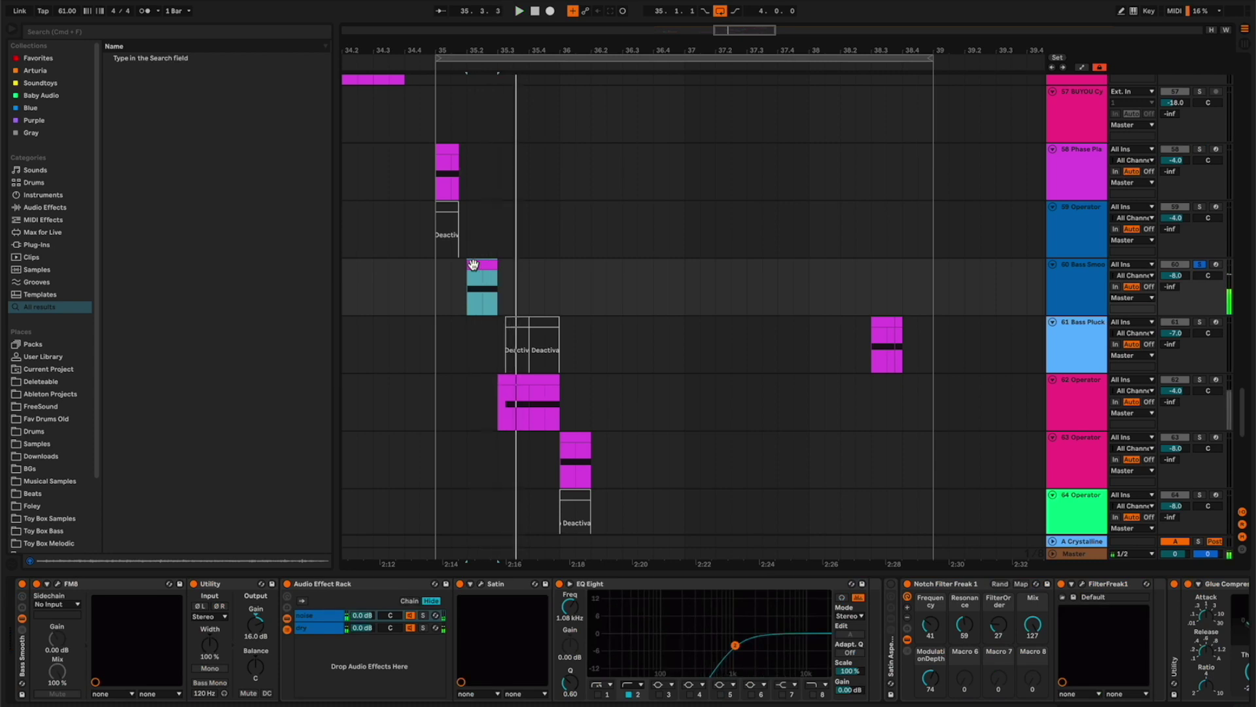
{"action": "scroll", "coordinate": [391, 519], "scroll_direction": "down", "scroll_amount": 3}
{"action": "left_click", "coordinate": [482, 586]}
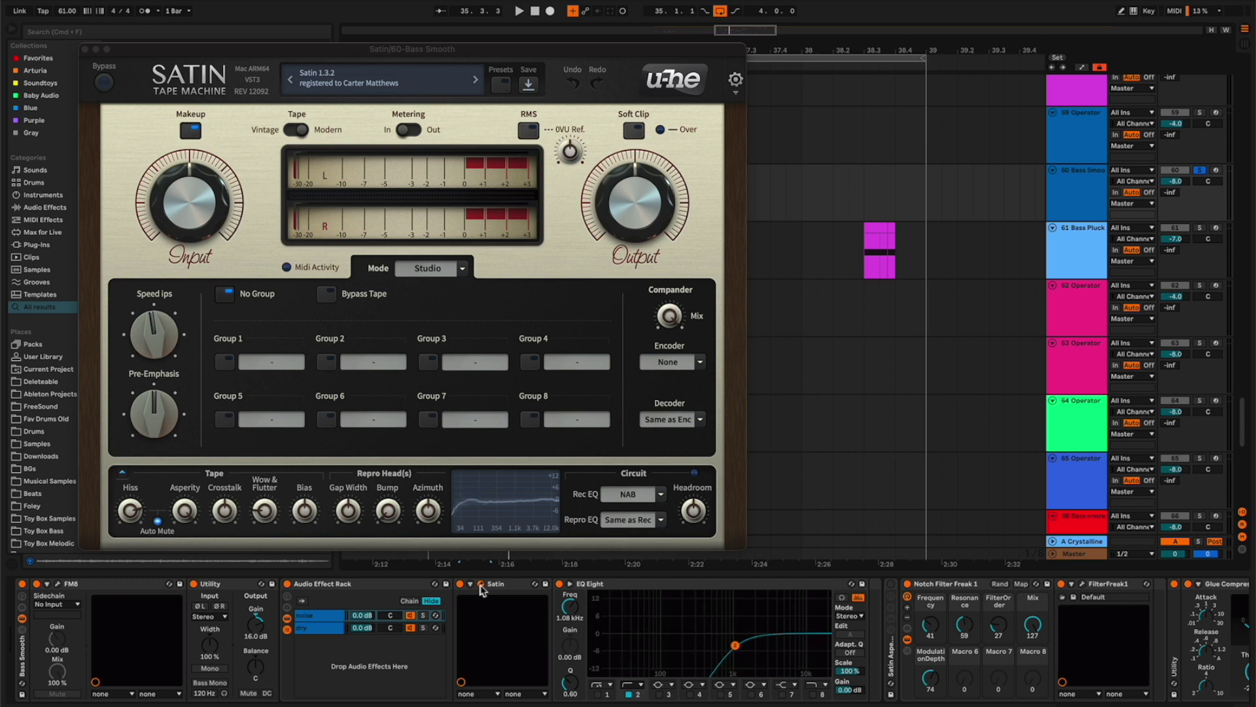
{"action": "left_click", "coordinate": [183, 516]}
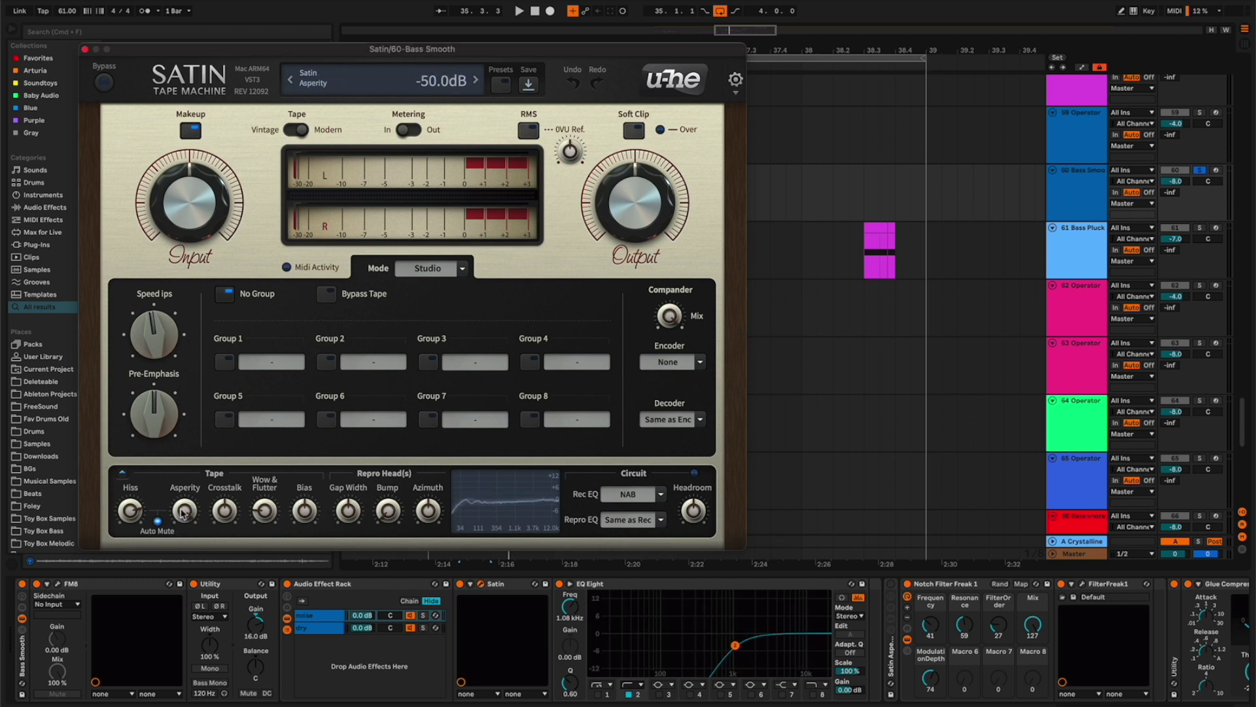
{"action": "left_click", "coordinate": [85, 49]}
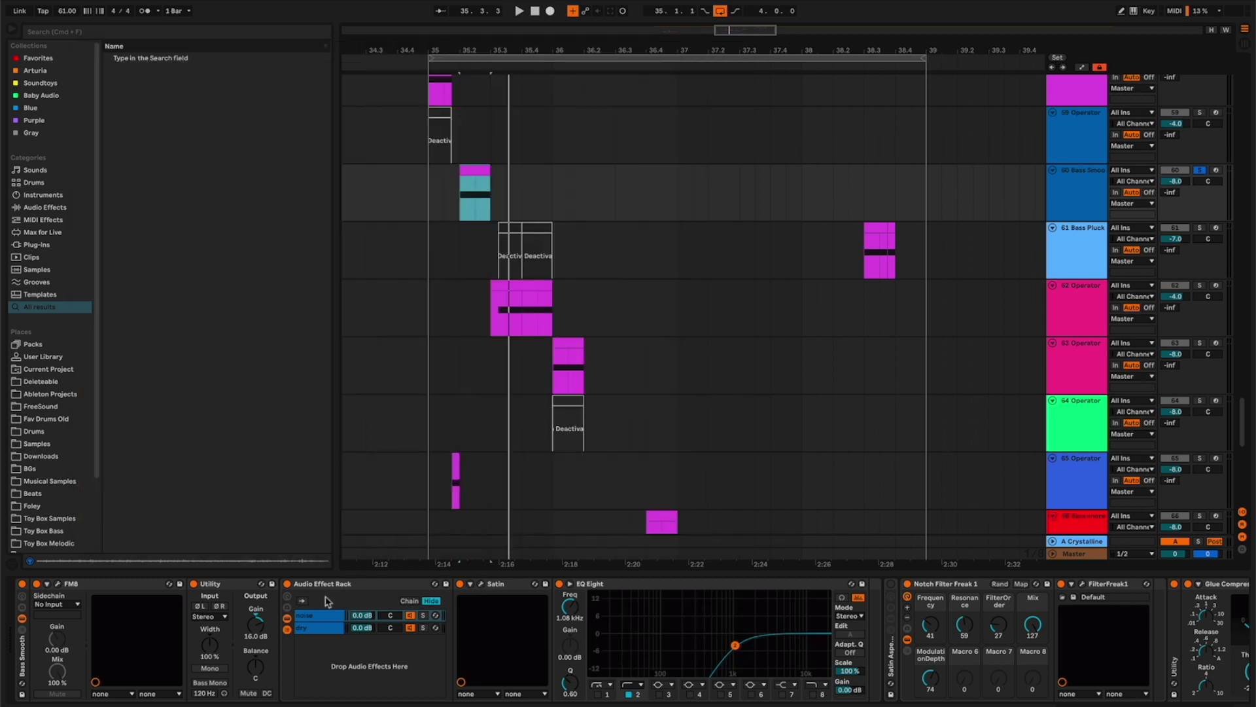
- Enable band 1 of the noise chain's EQ Eight on the Bass Smooth track and set its frequency to 415 Hz
{"action": "left_click", "coordinate": [322, 618]}
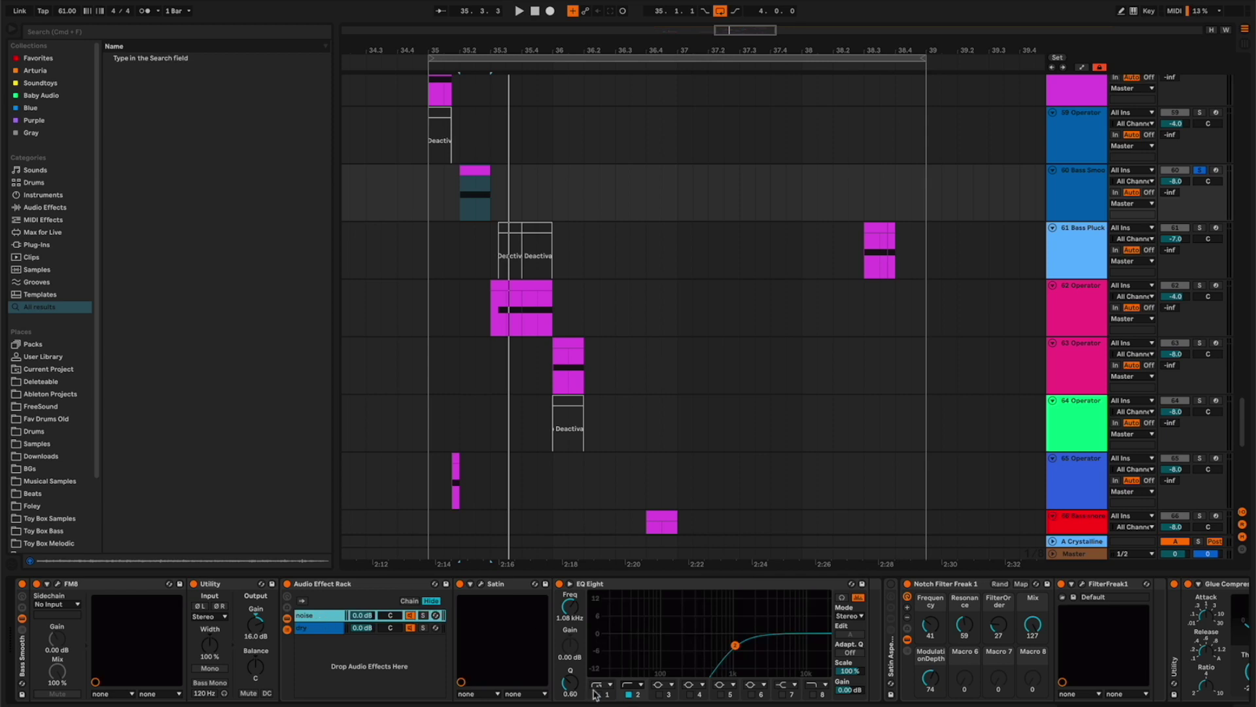
{"action": "left_click", "coordinate": [598, 694]}
{"action": "left_click", "coordinate": [601, 685]}
{"action": "left_click", "coordinate": [607, 625]}
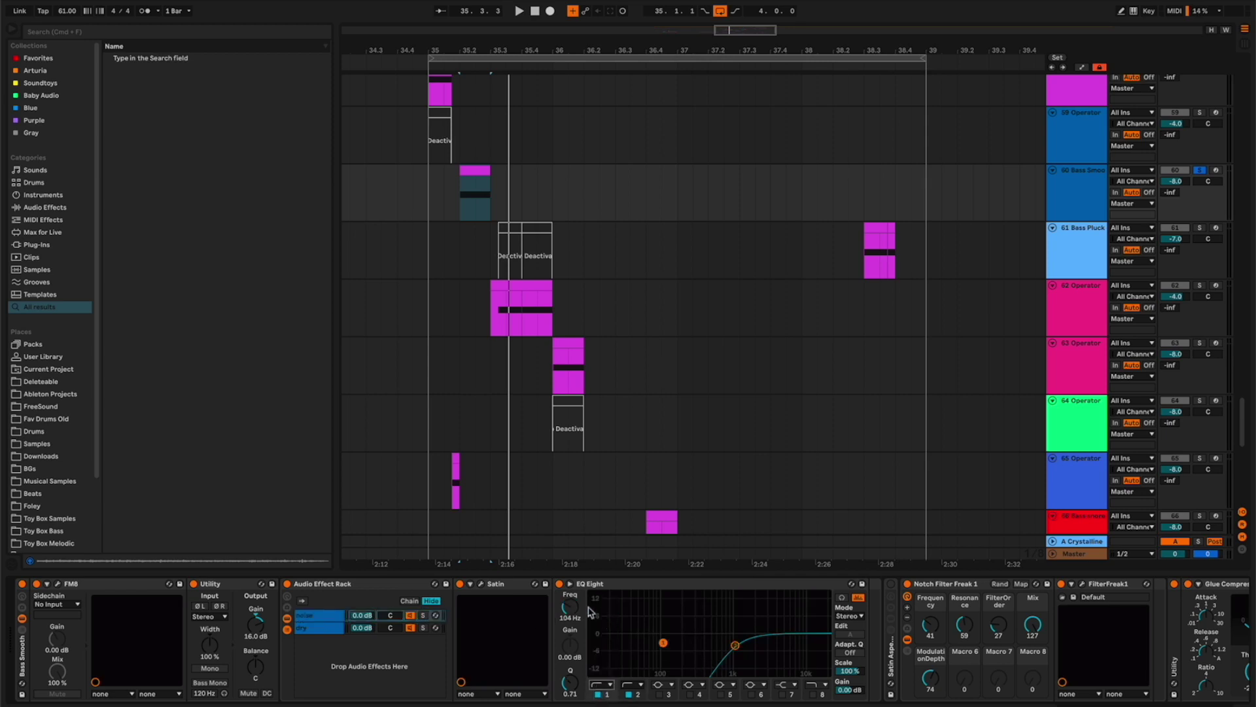
{"action": "scroll", "coordinate": [574, 609], "scroll_direction": "up", "scroll_amount": 3}
- Audition the Digital quality in Bass Smooth's FM8 down at 0, set it to 82, and close FM8
{"action": "left_click", "coordinate": [57, 583]}
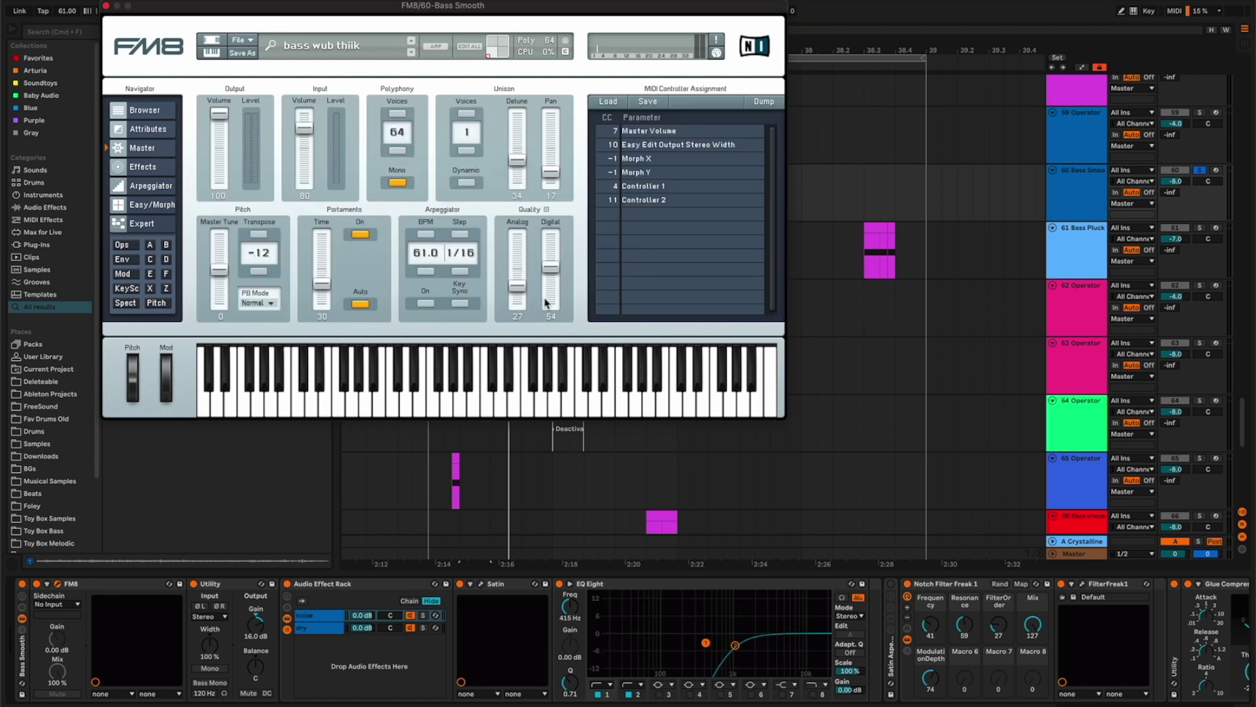
{"action": "left_click_drag", "start_coordinate": [551, 268], "coordinate": [550, 257]}
{"action": "left_click_drag", "start_coordinate": [557, 267], "coordinate": [557, 355]}
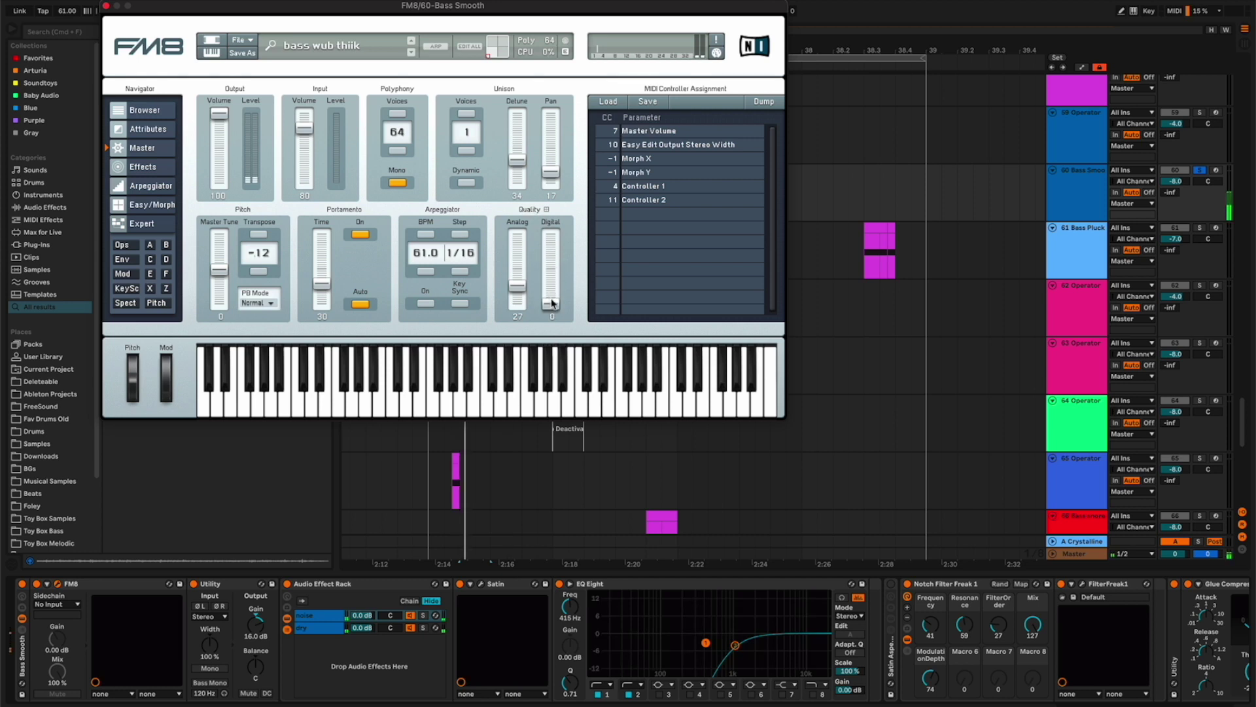
{"action": "scroll", "coordinate": [553, 293], "scroll_direction": "up", "scroll_amount": 1}
{"action": "left_click_drag", "start_coordinate": [552, 293], "coordinate": [556, 251]}
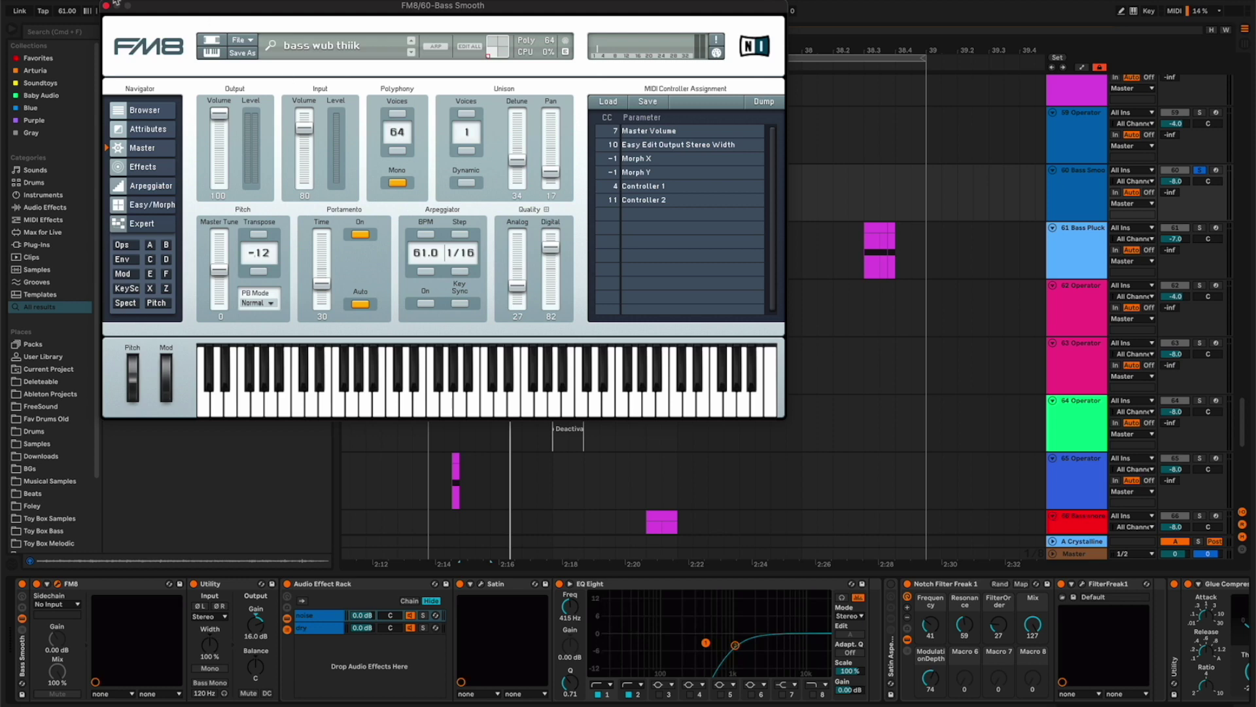
{"action": "left_click", "coordinate": [106, 5]}
- Solo the Operator track 62 at its bar 35 clip and move the Sine-mode Erosion ahead of the Audio Effect Rack
{"action": "left_click", "coordinate": [518, 286]}
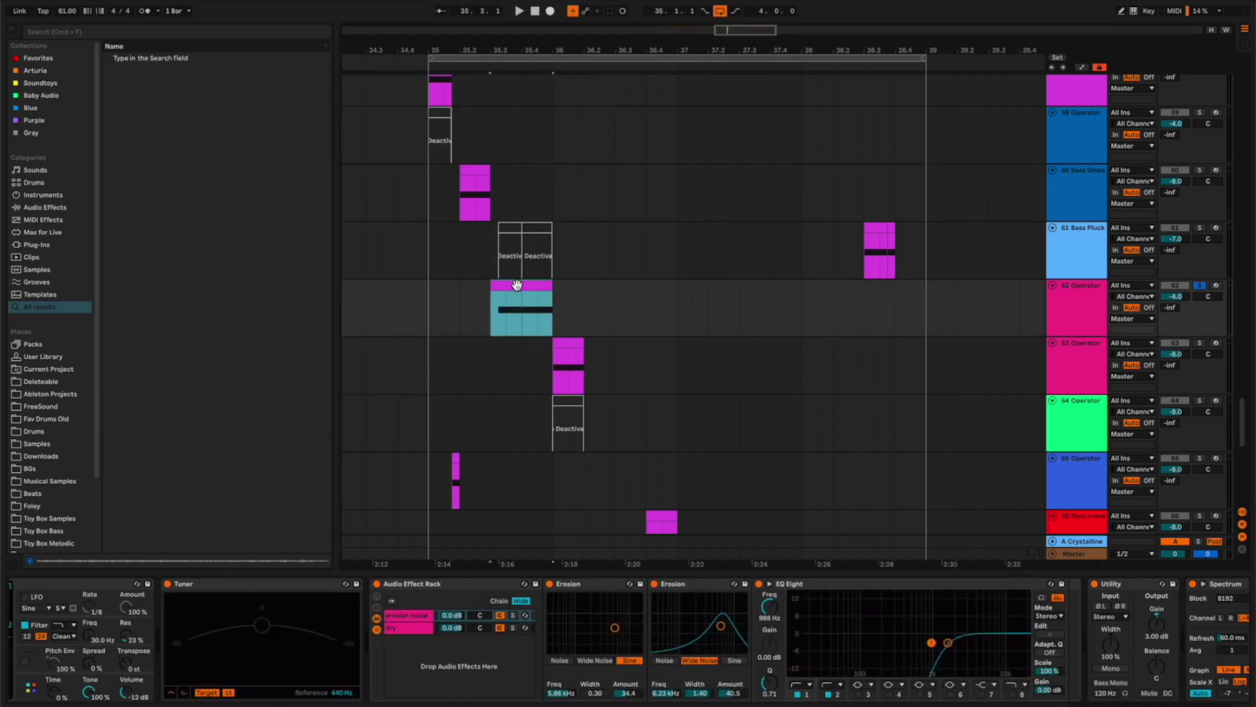
{"action": "key", "text": "s"}
{"action": "left_click", "coordinate": [586, 590]}
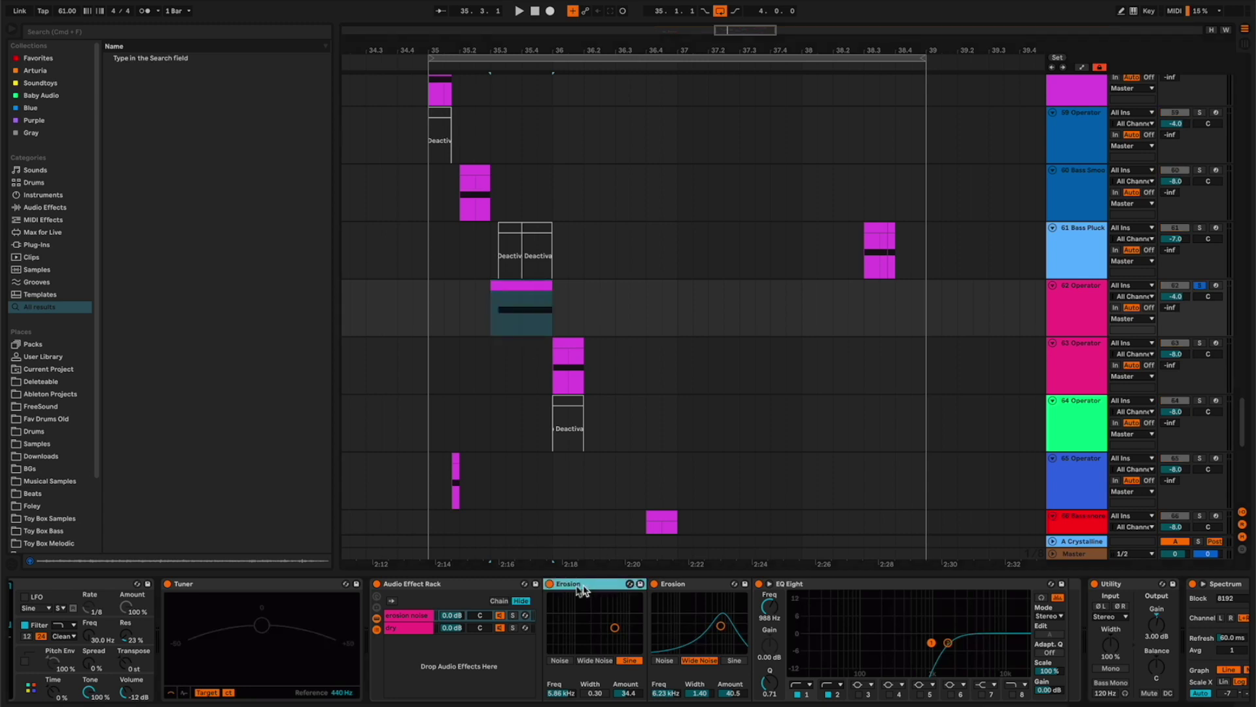
{"action": "left_click_drag", "start_coordinate": [567, 586], "coordinate": [430, 596]}
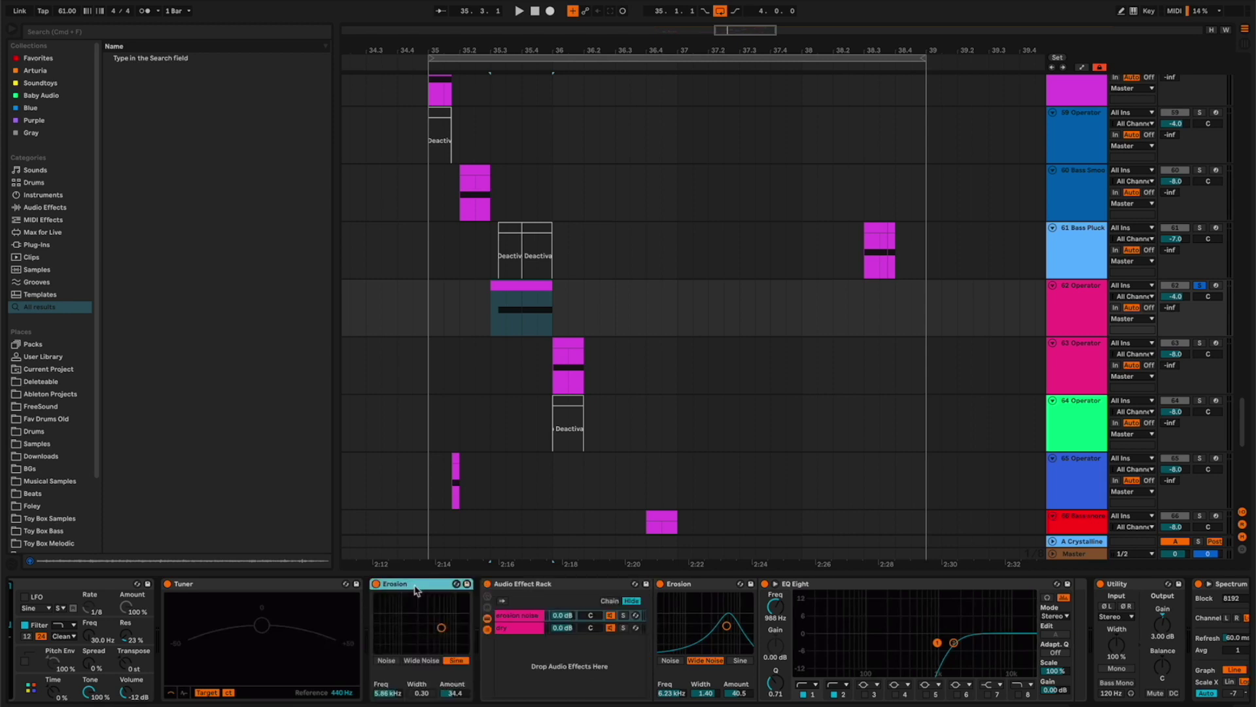
- Group the moved Erosion into a two-chain Audio Effect Rack and copy EQ Eight into the Erosion chain after it
{"action": "key", "text": "super+g"}
{"action": "right_click", "coordinate": [426, 651]}
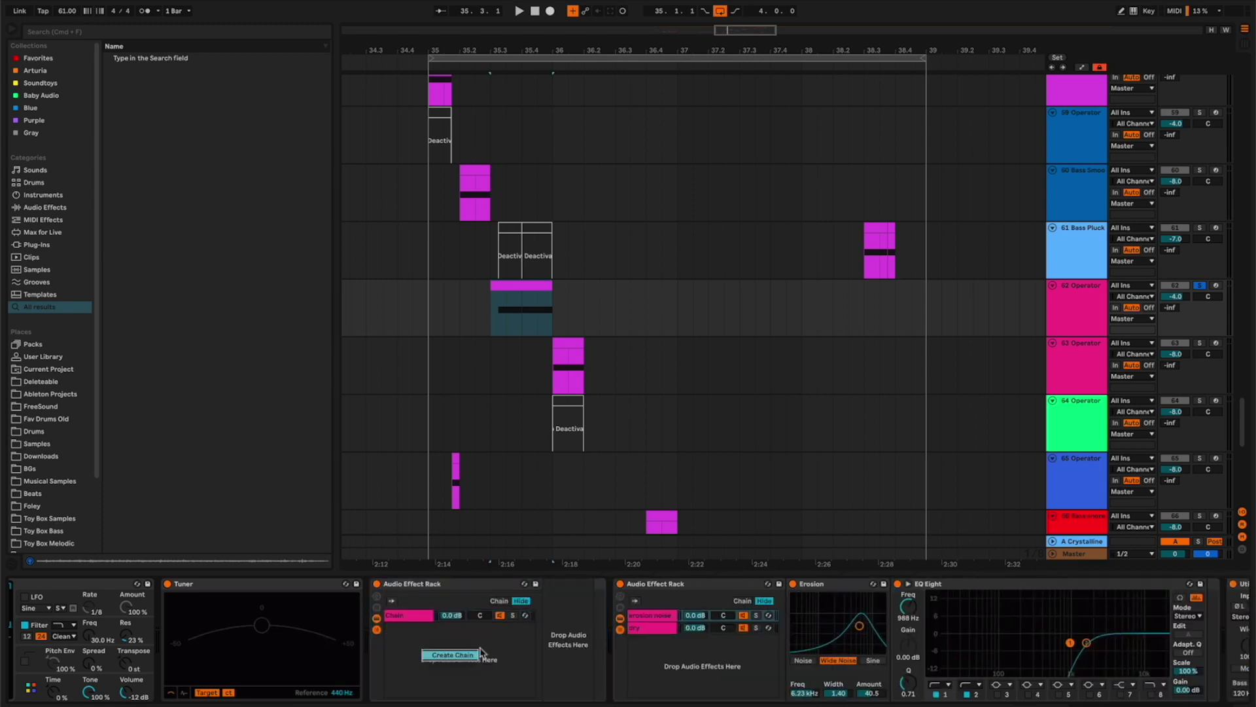
{"action": "left_click", "coordinate": [437, 655]}
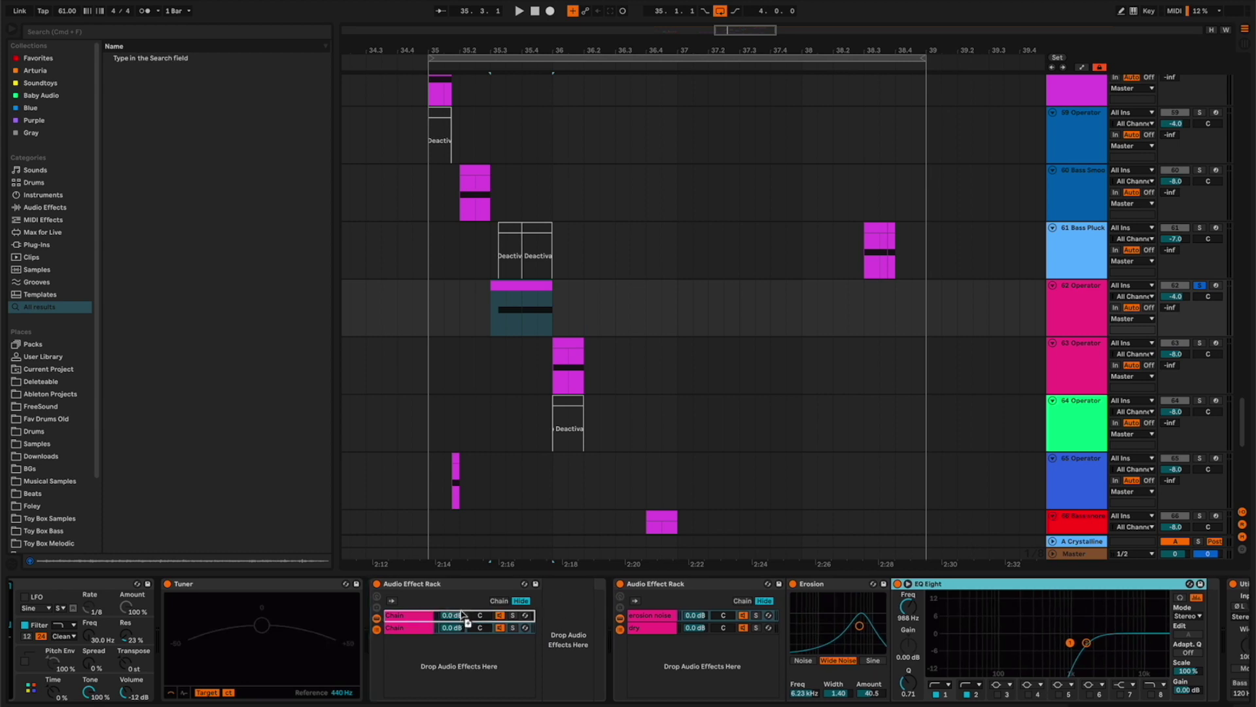
{"action": "left_click", "coordinate": [410, 616]}
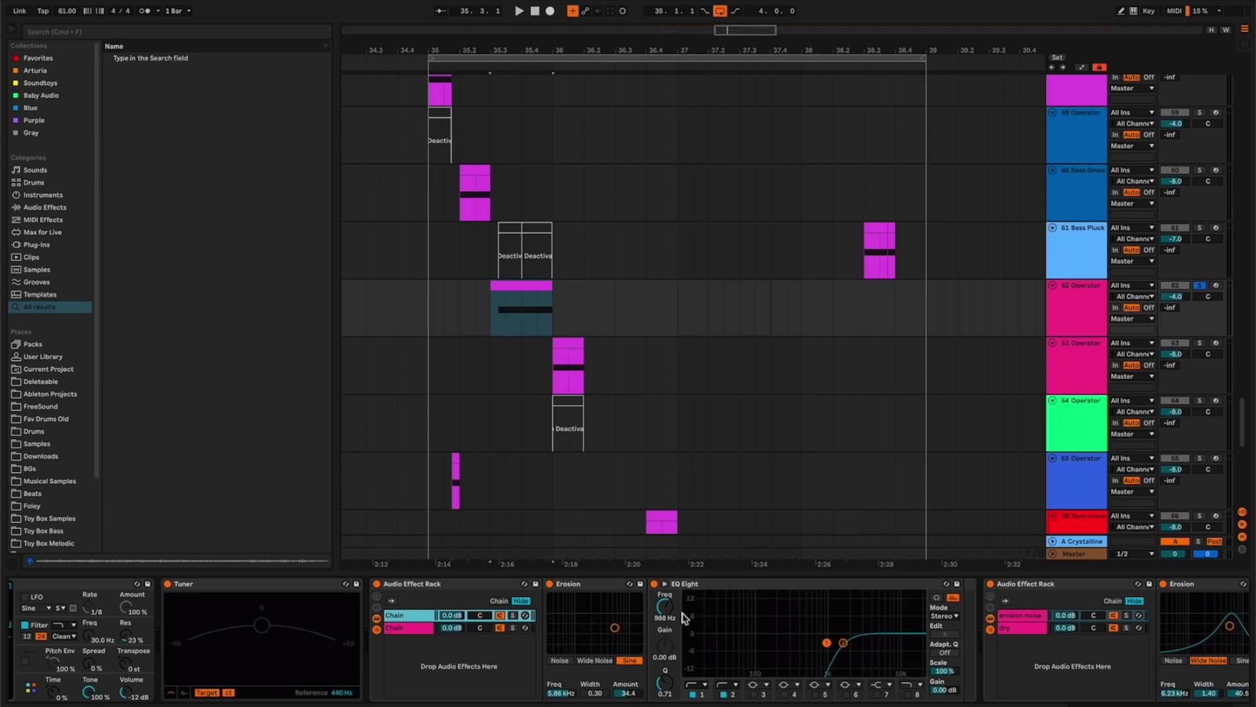
- Play the Operator track 62 and review its two Erosion racks and the following EQ Eight, Utility and Spectrum devices
{"action": "key", "text": "space"}
{"action": "scroll", "coordinate": [684, 618], "scroll_direction": "right", "scroll_amount": 5}
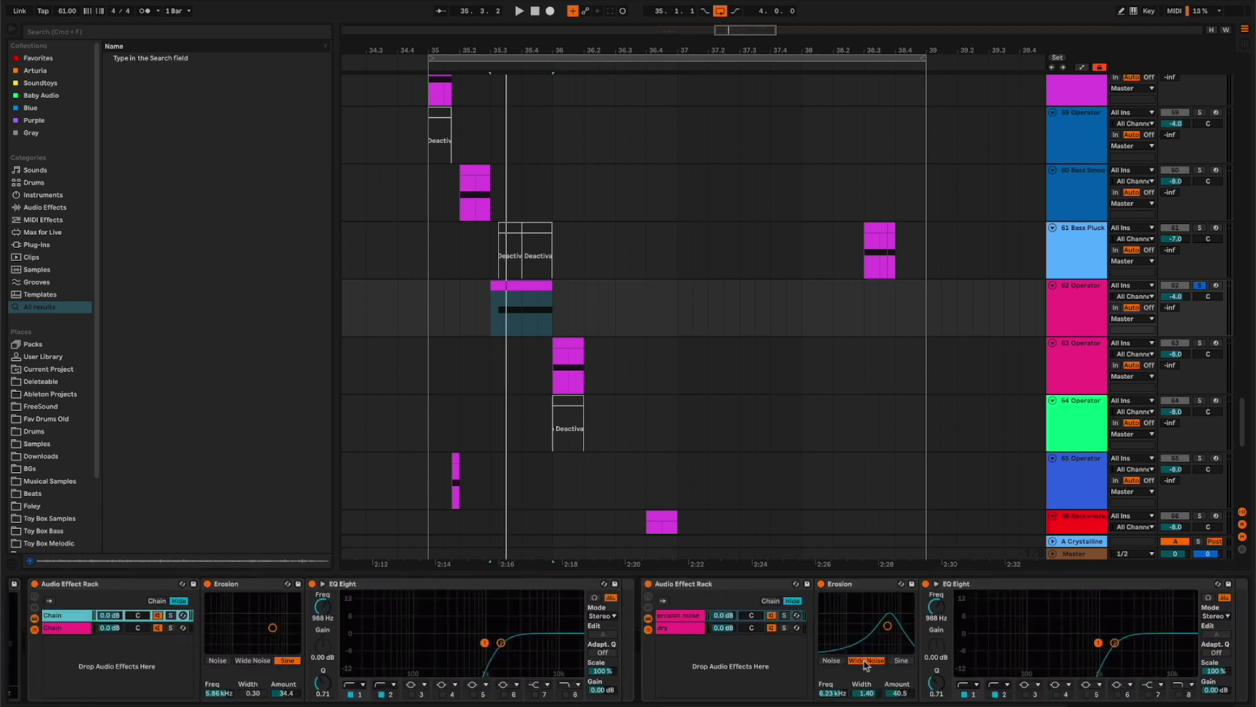
{"action": "scroll", "coordinate": [865, 664], "scroll_direction": "right", "scroll_amount": 5}
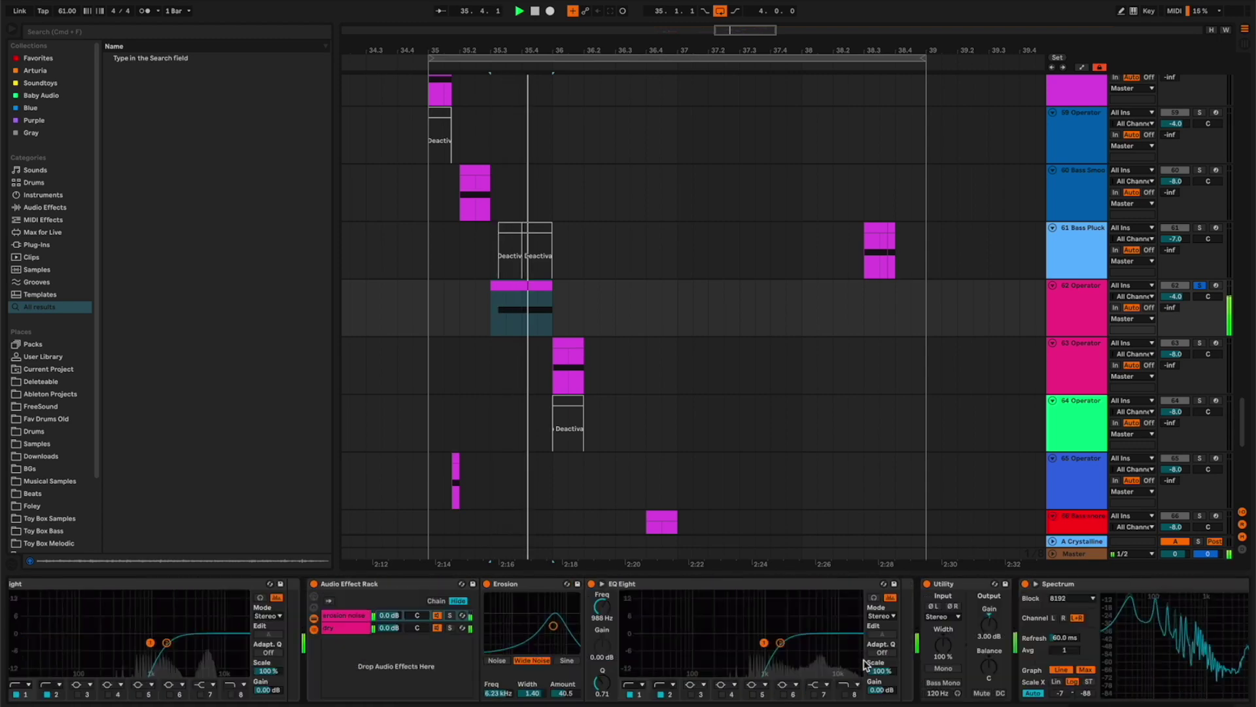
{"action": "scroll", "coordinate": [865, 664], "scroll_direction": "right", "scroll_amount": 5}
- Solo and audition the Operator clip on track 63, and display the settings of its oscillator A
{"action": "left_click", "coordinate": [566, 340]}
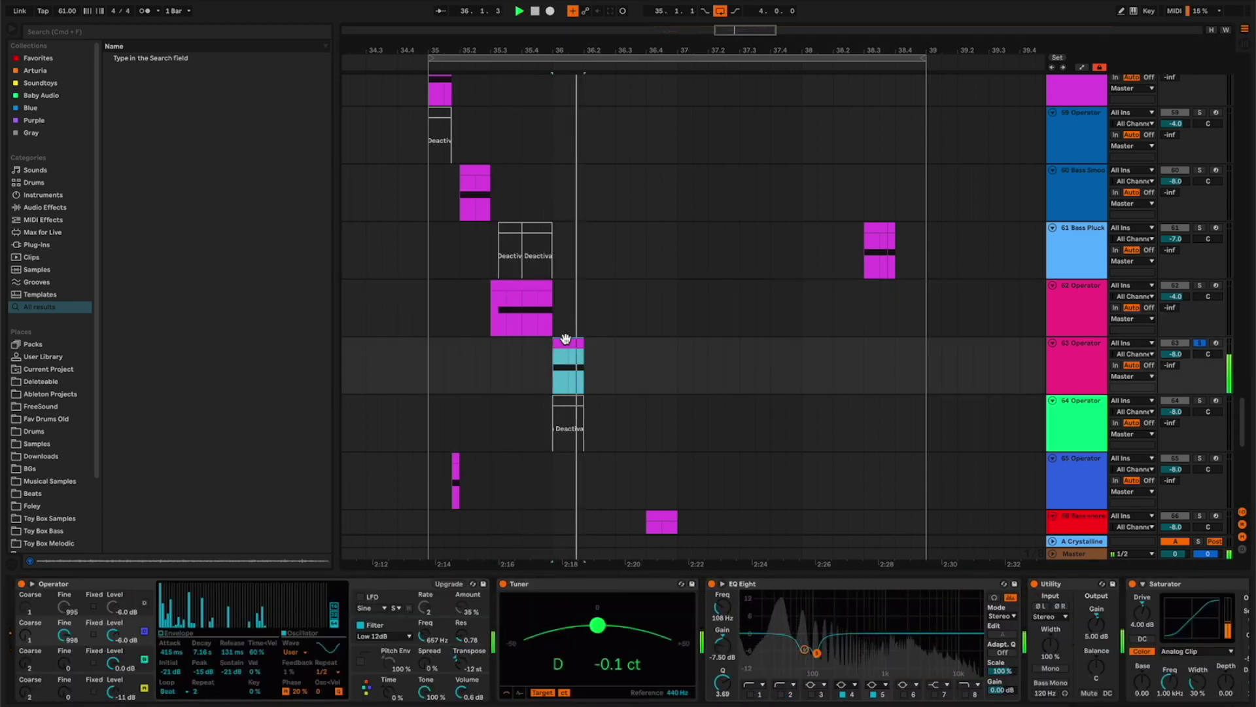
{"action": "left_click", "coordinate": [444, 587]}
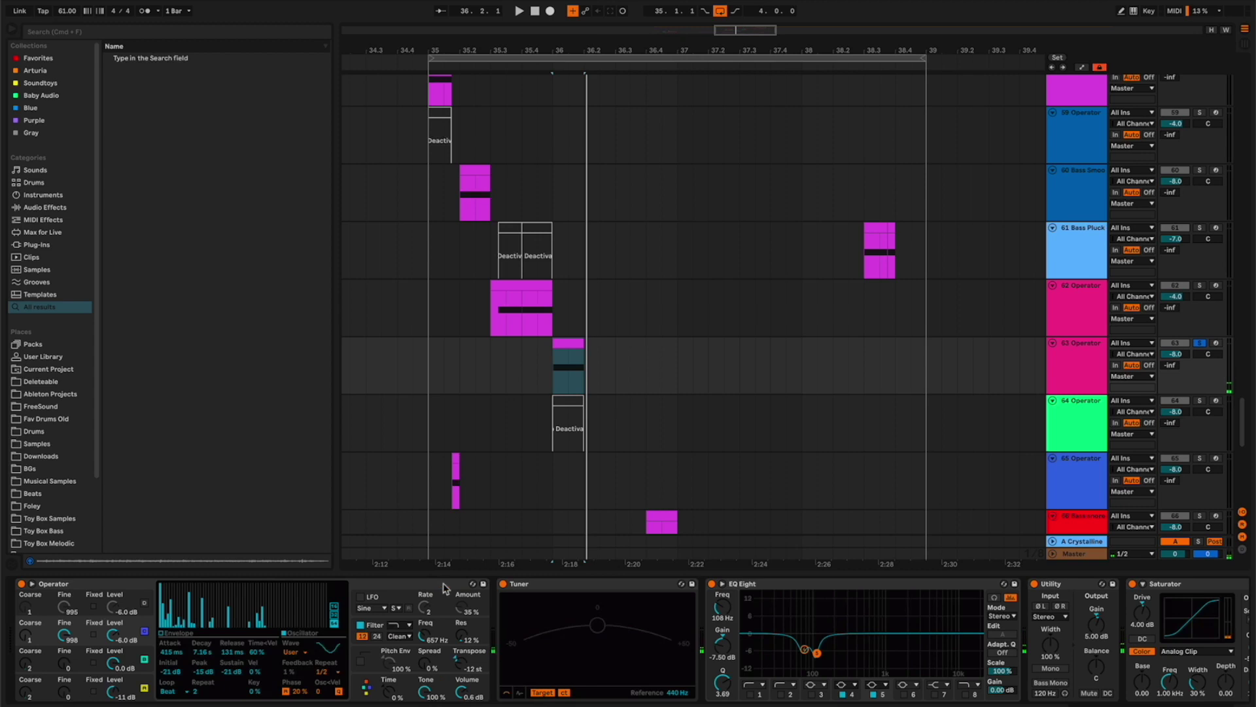
{"action": "left_click", "coordinate": [44, 697]}
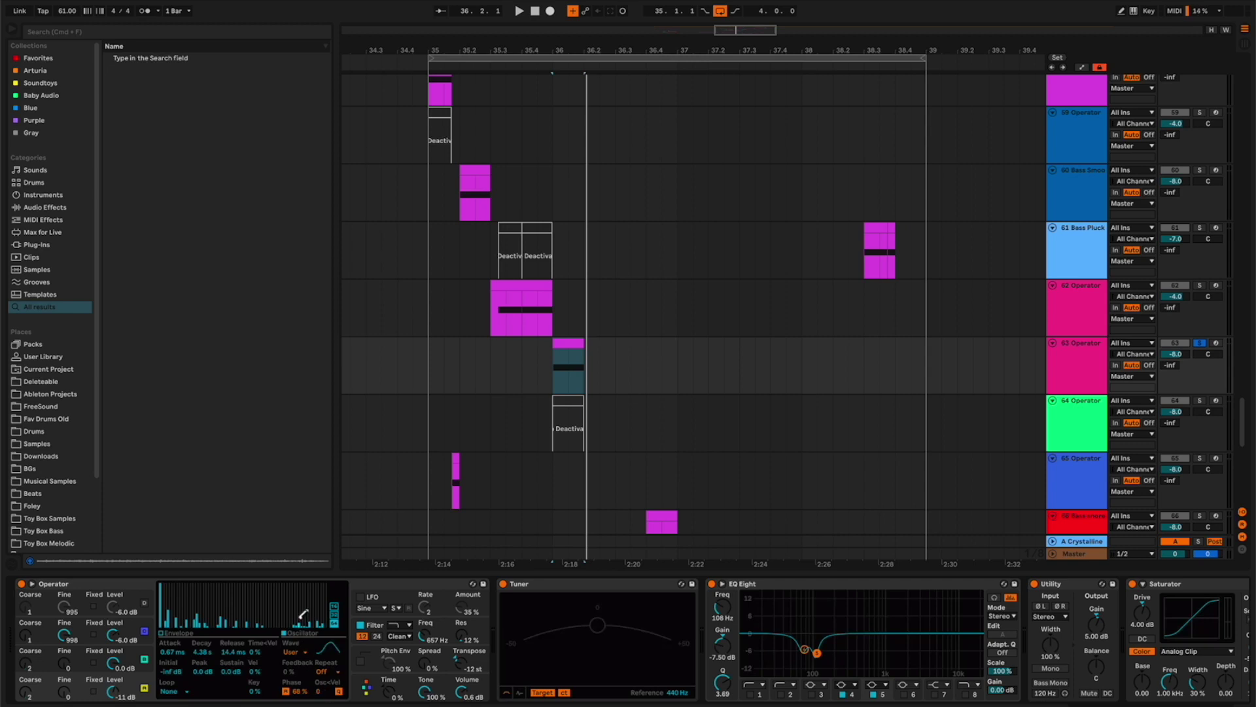
- Redraw oscillator A's harmonics across all partials, audition it, and turn off Operator's oscillators B and C
{"action": "left_click_drag", "start_coordinate": [286, 620], "coordinate": [165, 627]}
{"action": "key", "text": "space"}
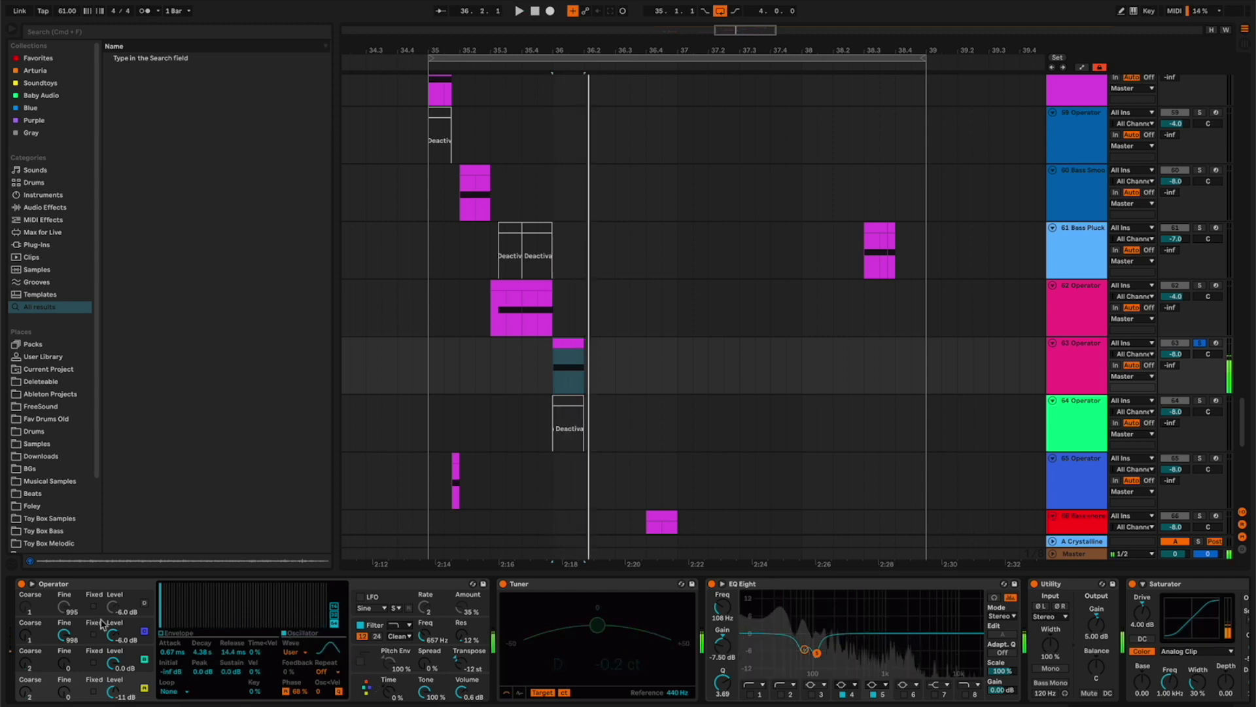
{"action": "left_click", "coordinate": [145, 631]}
{"action": "left_click", "coordinate": [55, 690]}
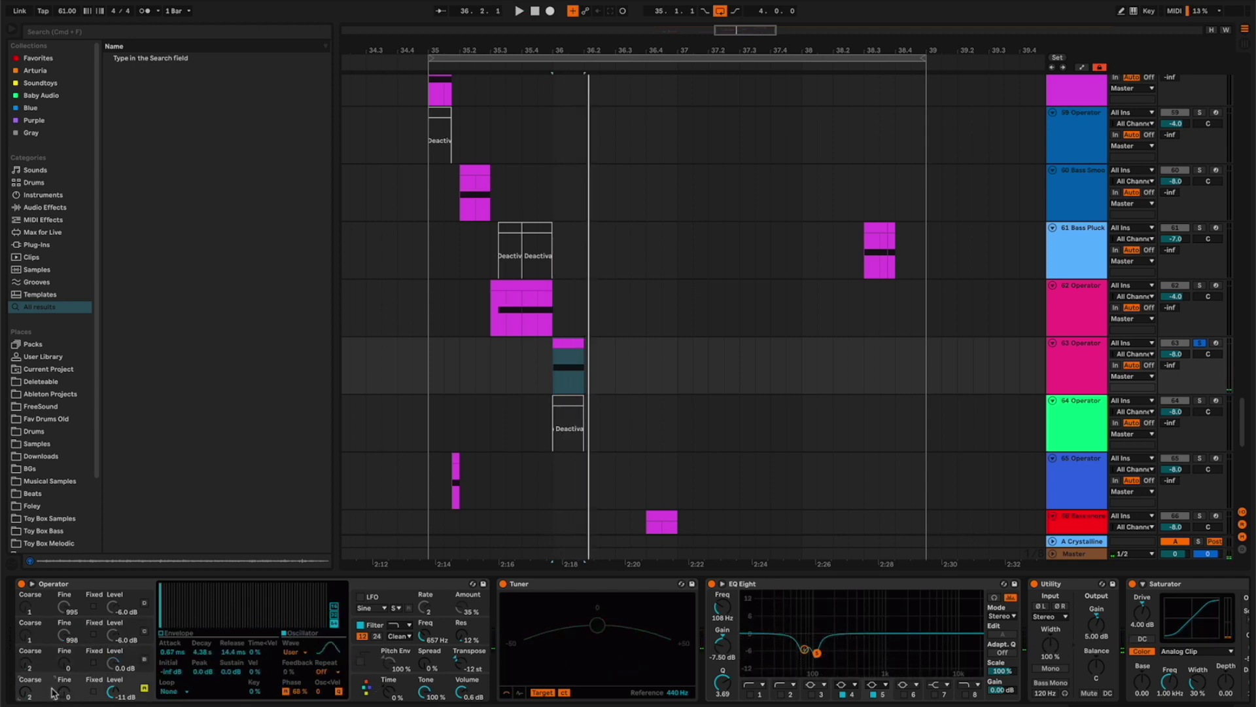
- Change oscillator A's harmonics to uneven partials that are strongest at the low end, and audition it without oscillators B and C
{"action": "key", "text": "space"}
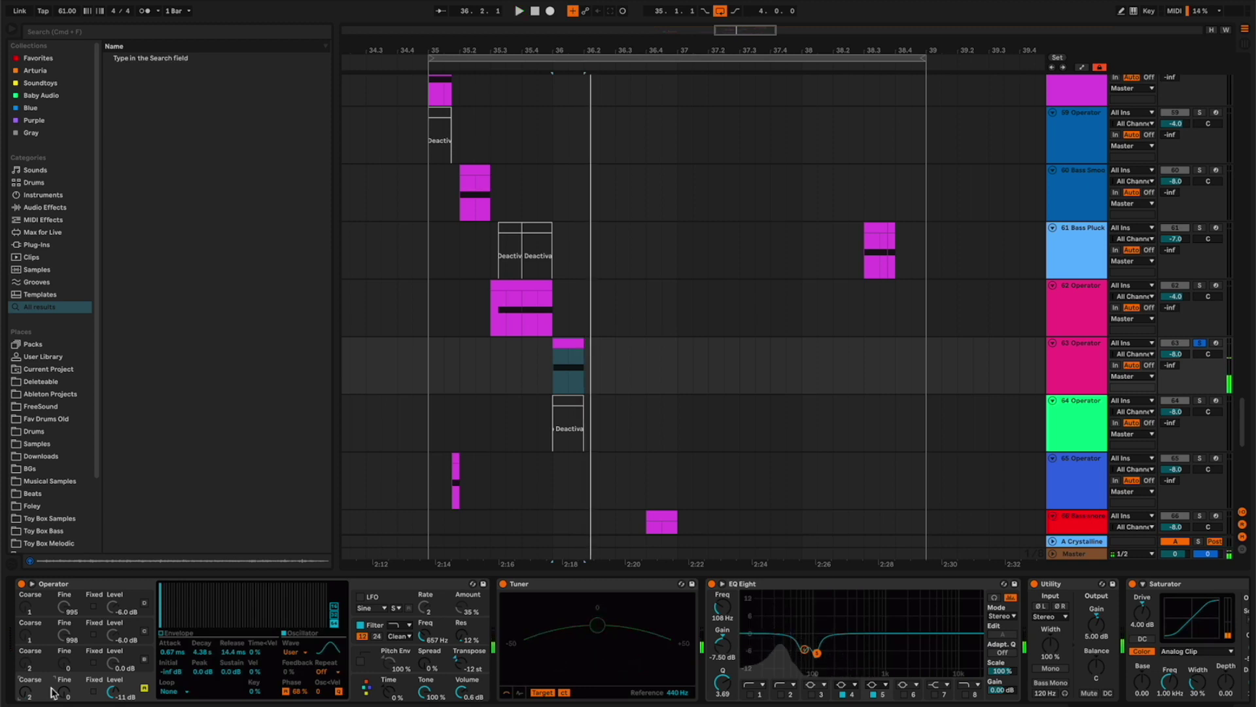
{"action": "left_click", "coordinate": [145, 630]}
{"action": "left_click", "coordinate": [98, 687]}
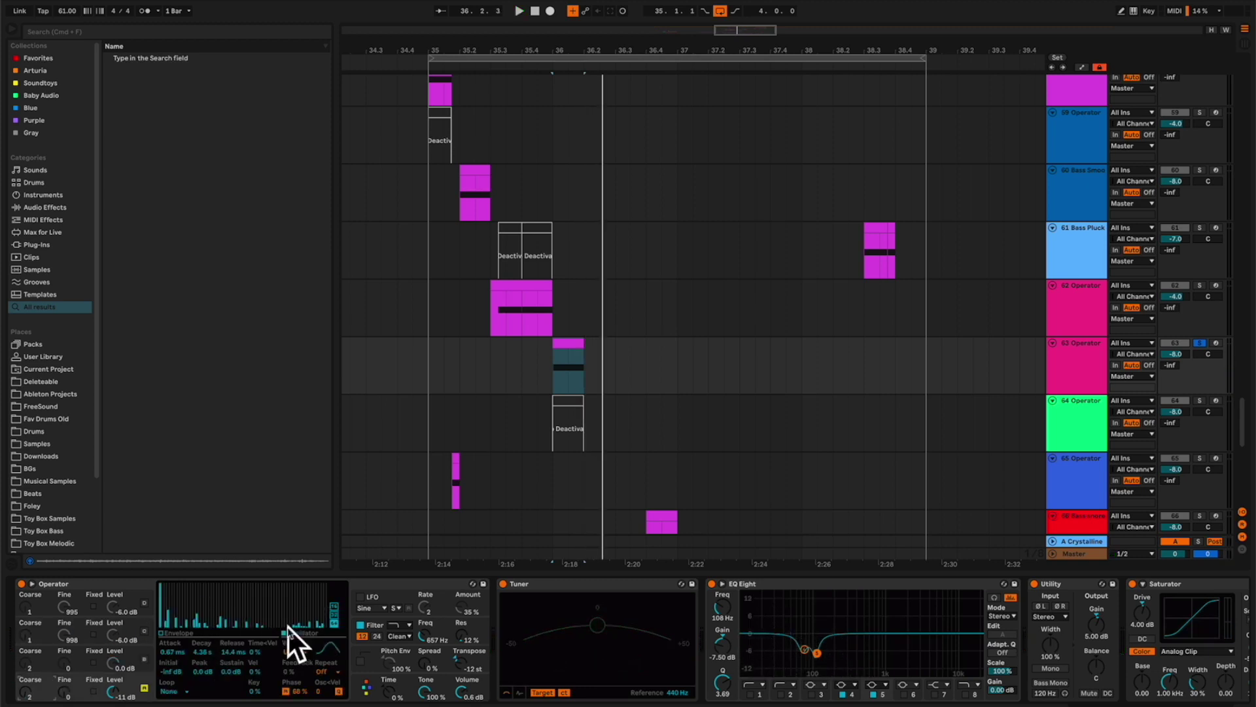
{"action": "key", "text": "space"}
{"action": "key", "text": "space"}
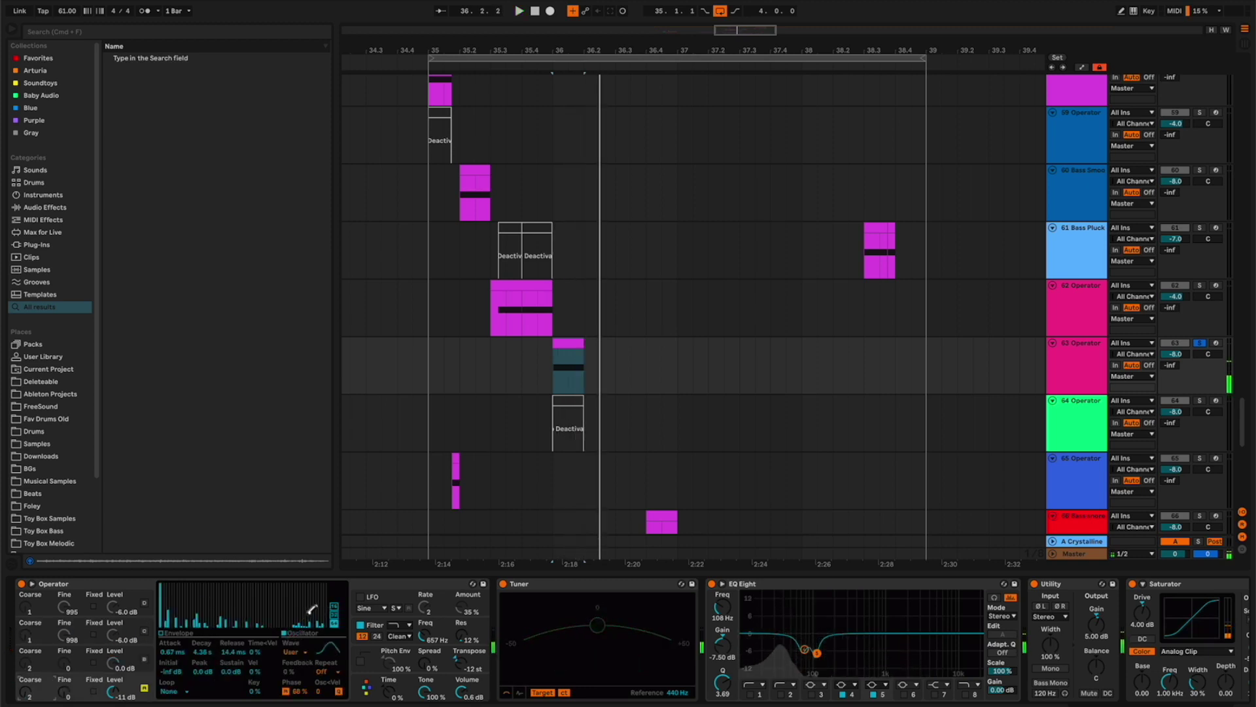
- Turn Operator's oscillators B and C back on and audition the layered sound
{"action": "left_click", "coordinate": [145, 661]}
{"action": "key", "text": "space"}
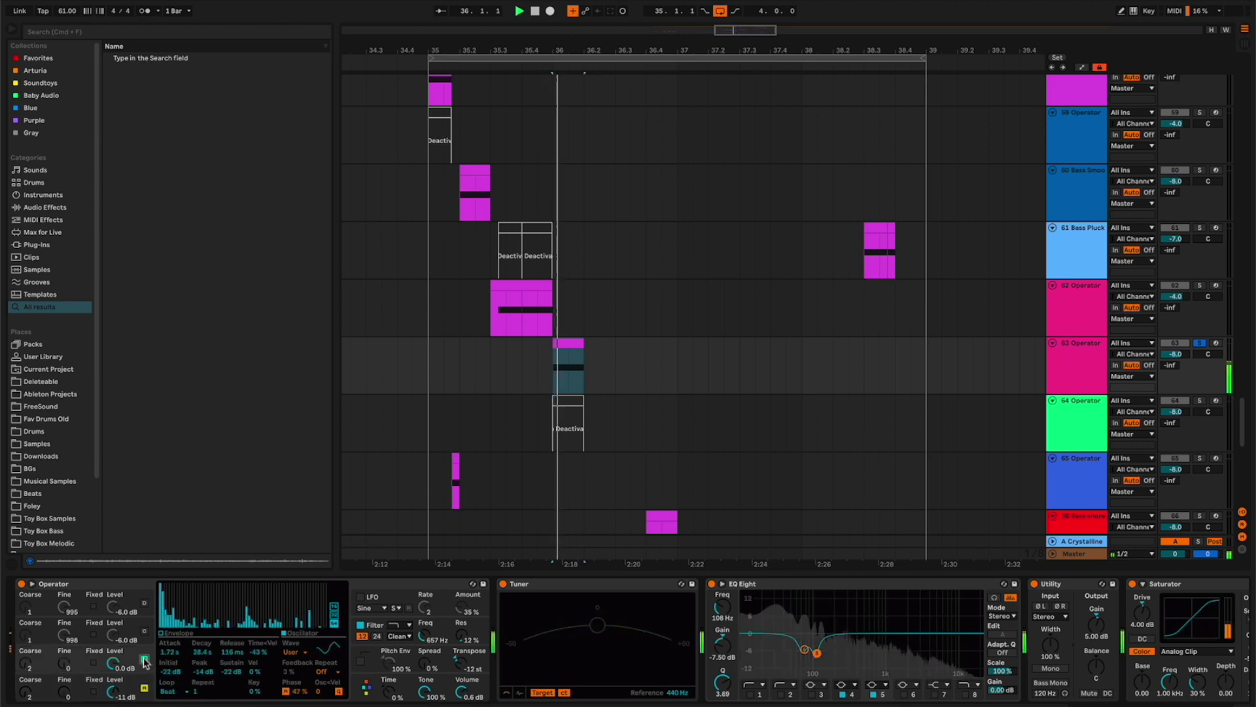
{"action": "key", "text": "space"}
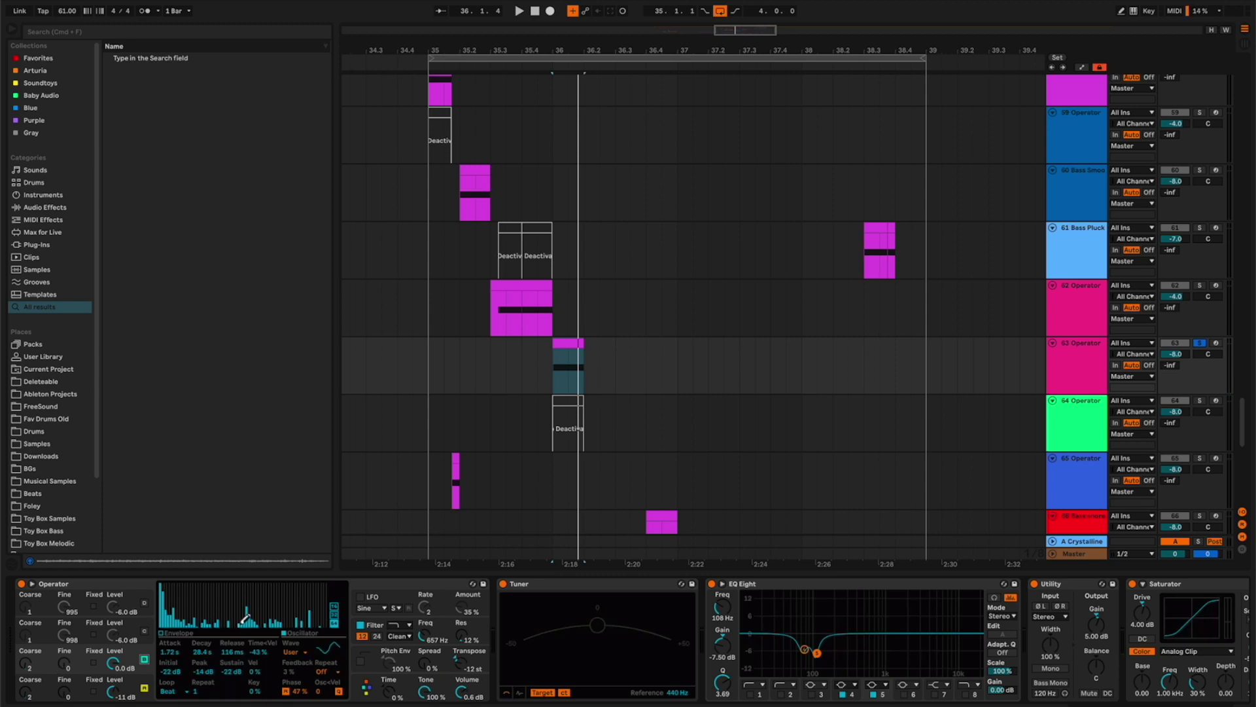
{"action": "left_click", "coordinate": [145, 633]}
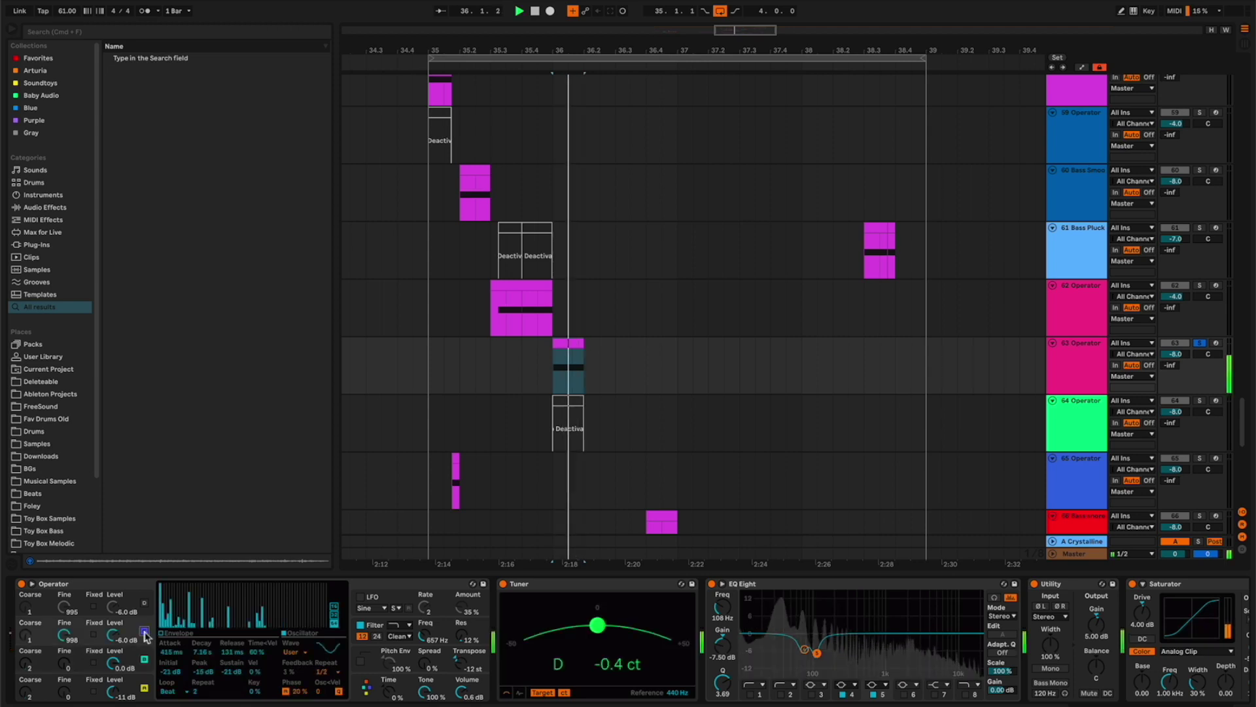
- Solo and audition the Phase Plant clip on track 71, and open its Phase Plant instrument
{"action": "scroll", "coordinate": [603, 288], "scroll_direction": "down", "scroll_amount": 8}
{"action": "left_click", "coordinate": [603, 280]}
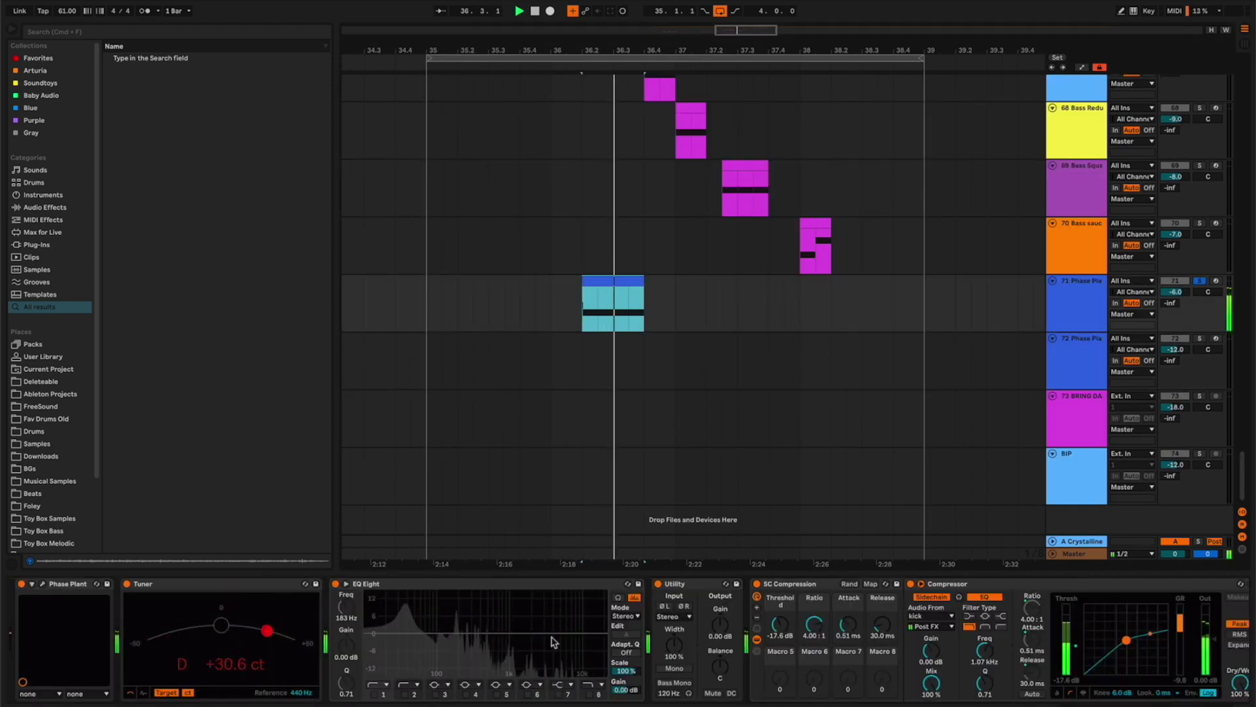
{"action": "key", "text": "space"}
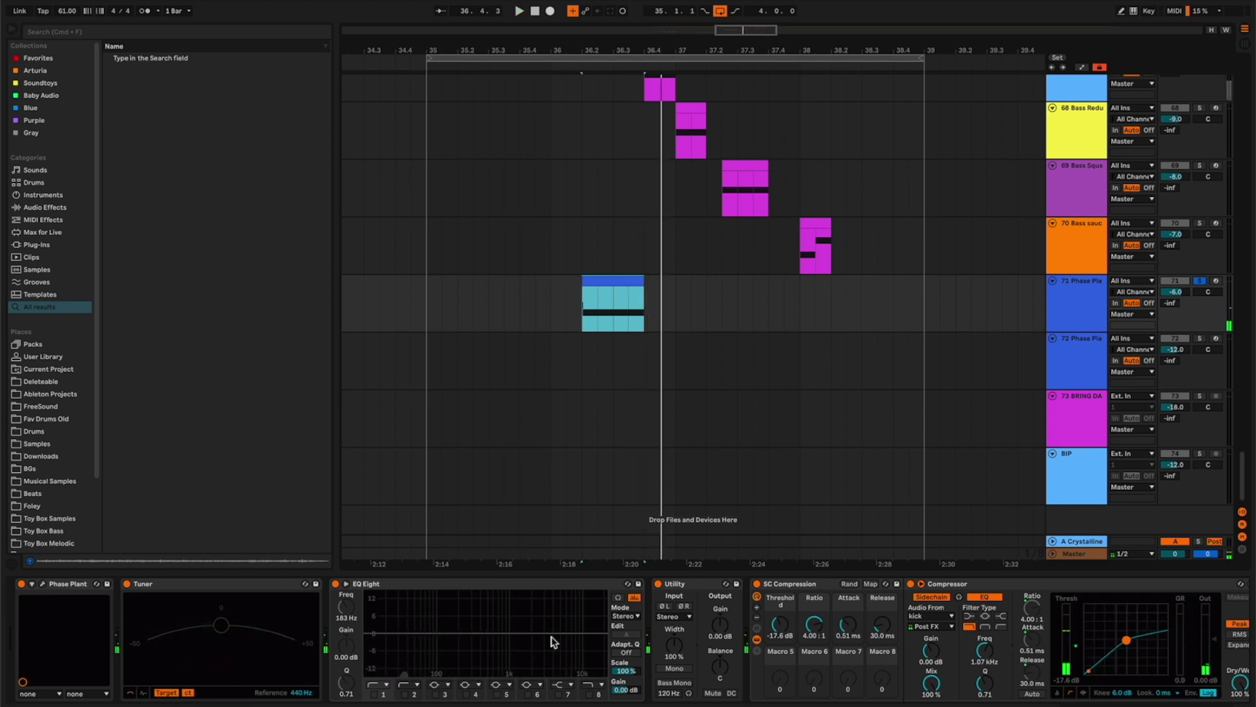
{"action": "left_click", "coordinate": [42, 583]}
- Review Phase Plant's generator groups, examining the Nuwoo wavetable's harmonic setting, its filter and envelope, and the noise group
{"action": "scroll", "coordinate": [322, 249], "scroll_direction": "up", "scroll_amount": 2}
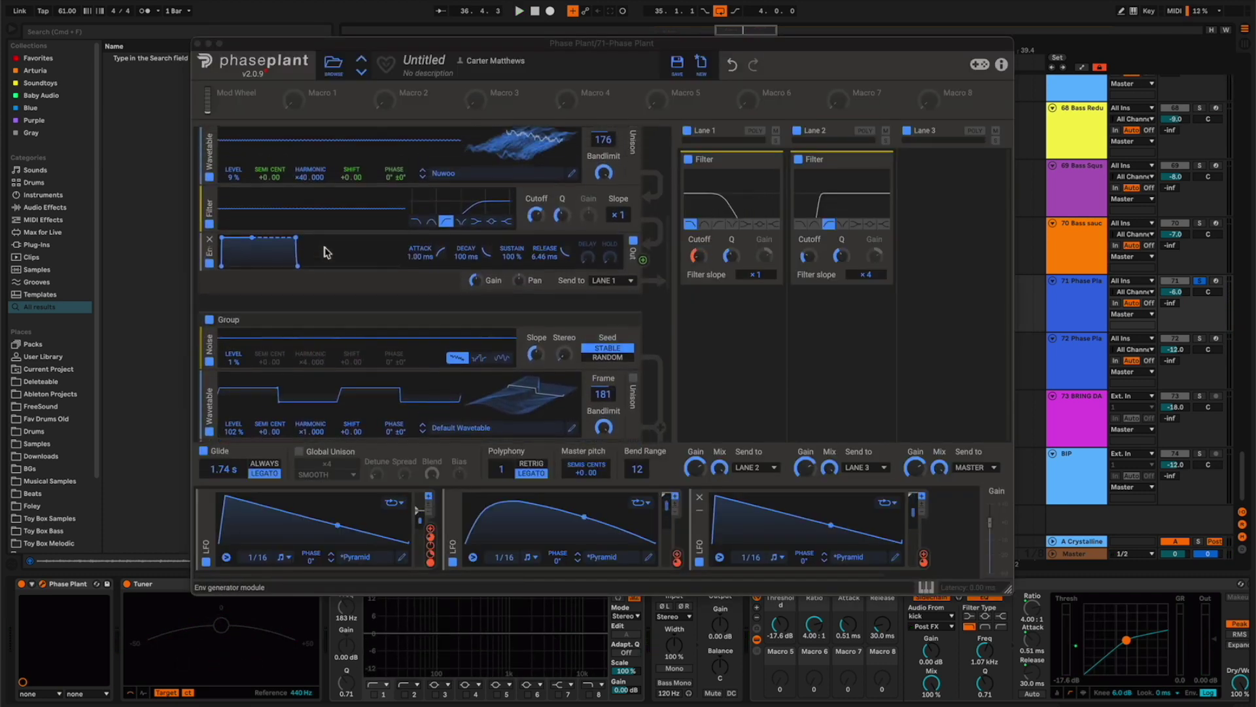
{"action": "scroll", "coordinate": [324, 250], "scroll_direction": "down", "scroll_amount": 3}
{"action": "scroll", "coordinate": [325, 251], "scroll_direction": "down", "scroll_amount": 1}
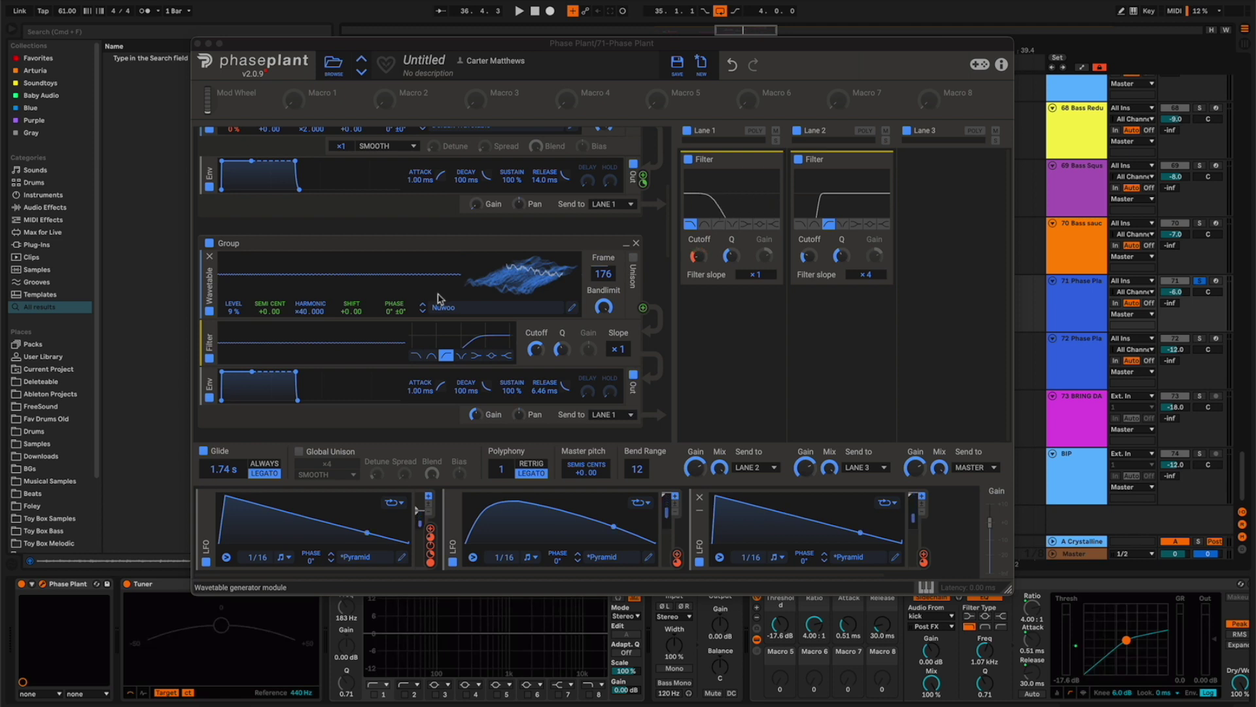
{"action": "left_click", "coordinate": [305, 317]}
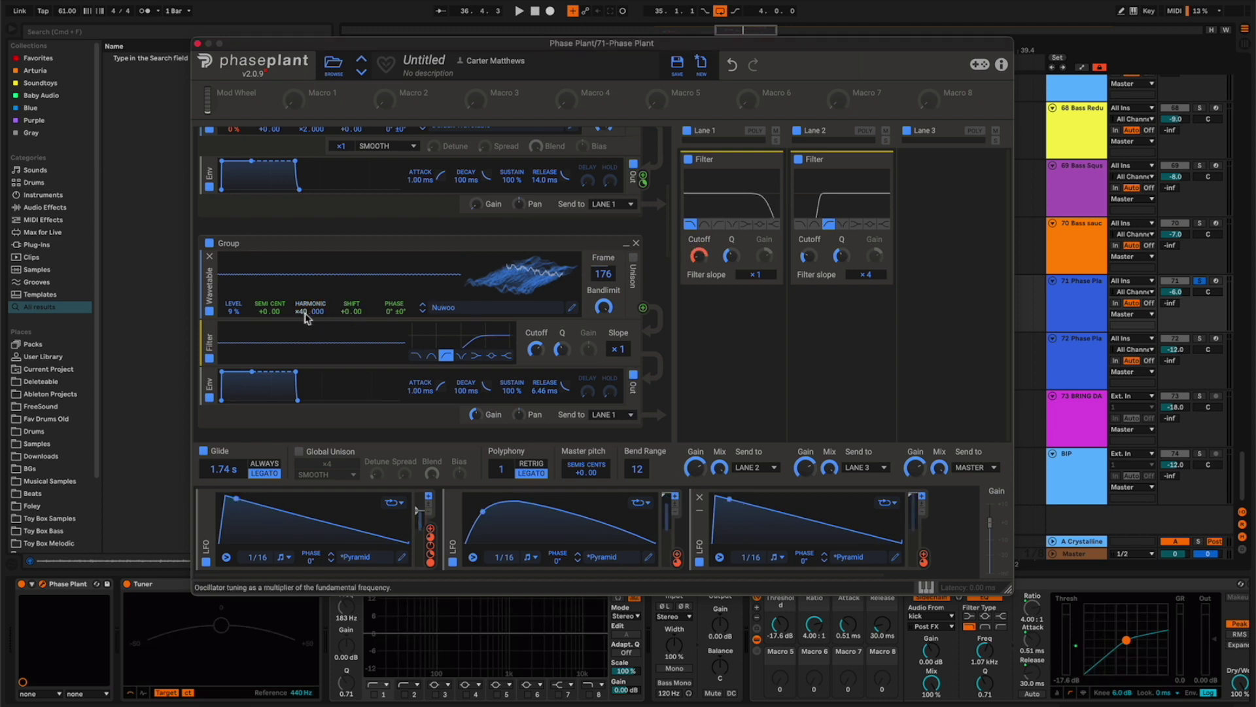
{"action": "scroll", "coordinate": [306, 288], "scroll_direction": "up", "scroll_amount": 3}
{"action": "scroll", "coordinate": [307, 255], "scroll_direction": "up", "scroll_amount": 3}
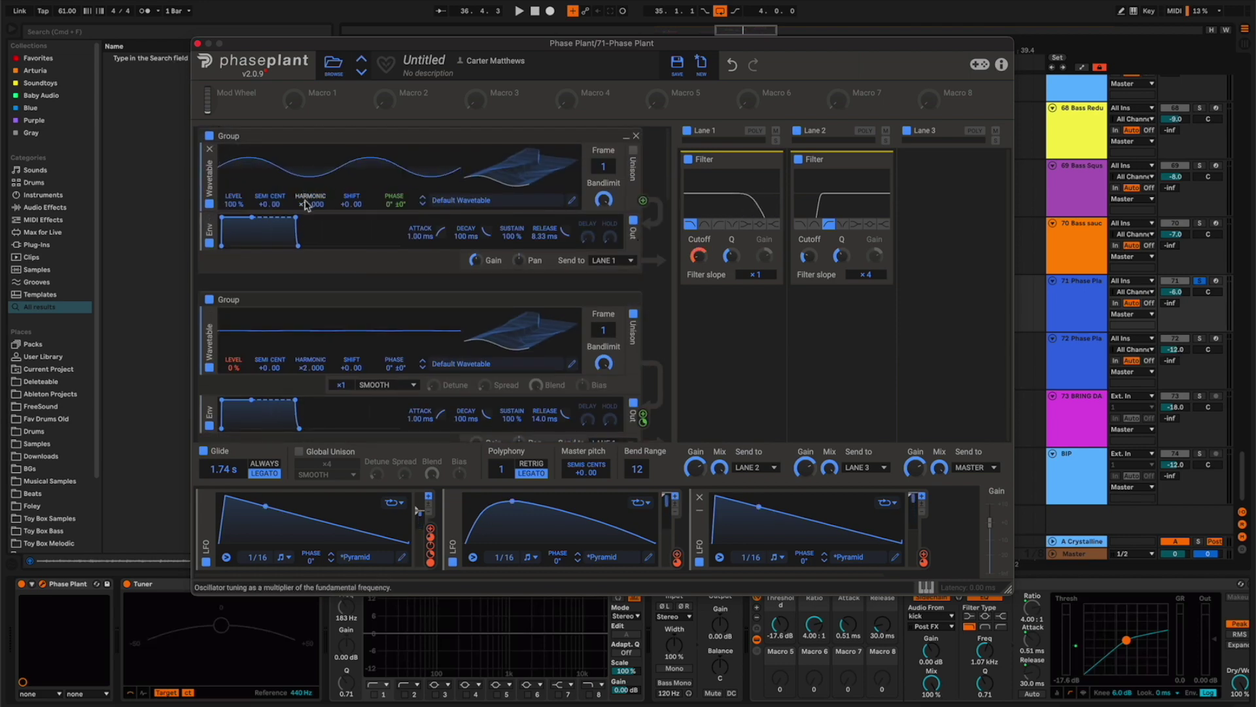
{"action": "scroll", "coordinate": [307, 229], "scroll_direction": "down", "scroll_amount": 6}
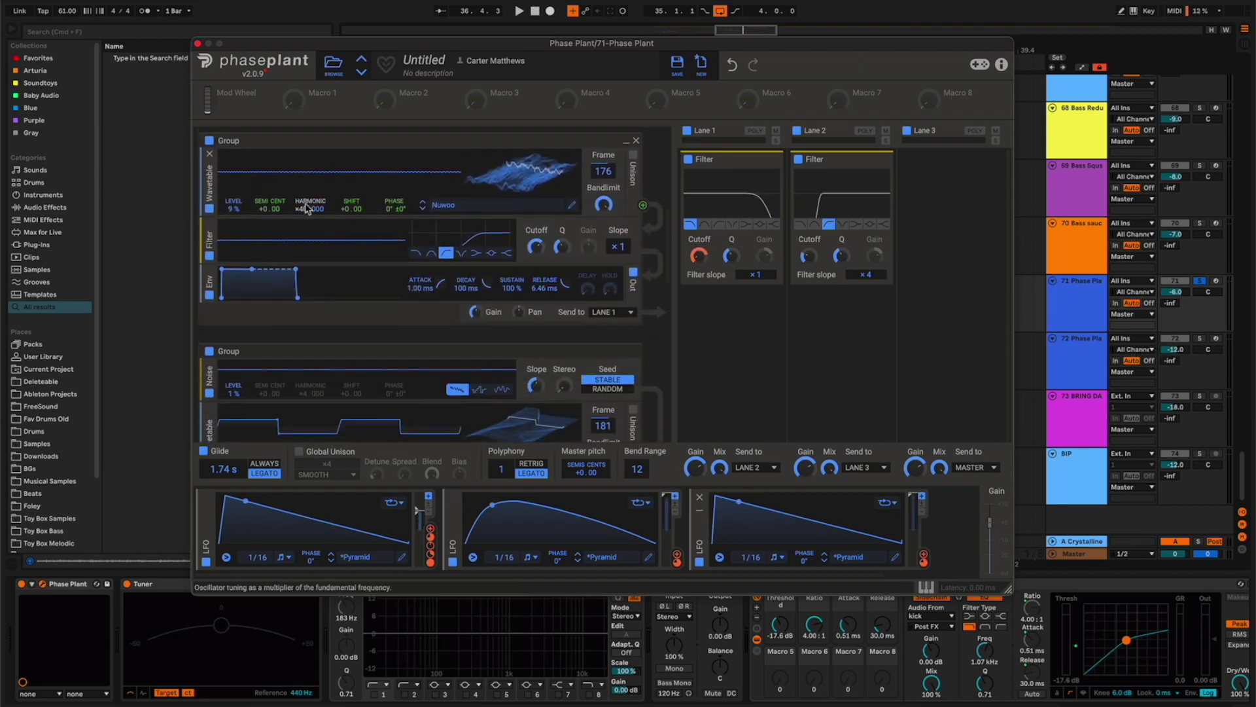
{"action": "scroll", "coordinate": [308, 226], "scroll_direction": "down", "scroll_amount": 2}
{"action": "scroll", "coordinate": [314, 262], "scroll_direction": "up", "scroll_amount": 2}
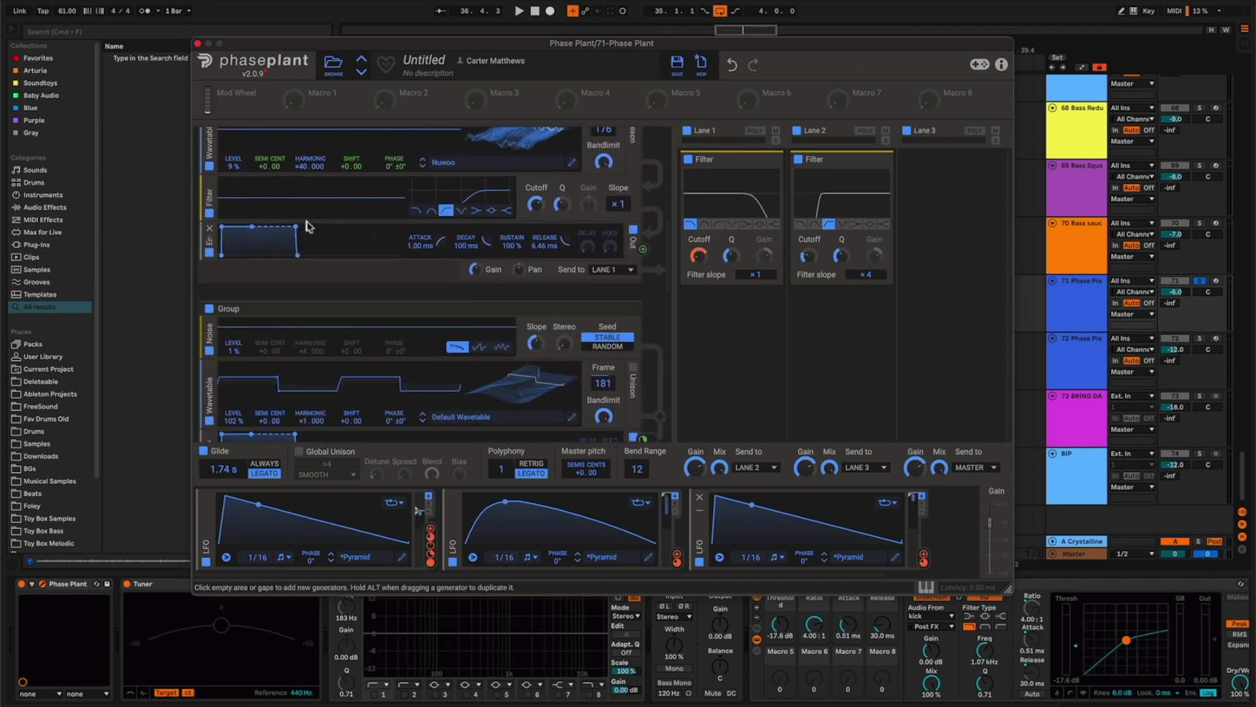
{"action": "scroll", "coordinate": [398, 386], "scroll_direction": "down", "scroll_amount": 3}
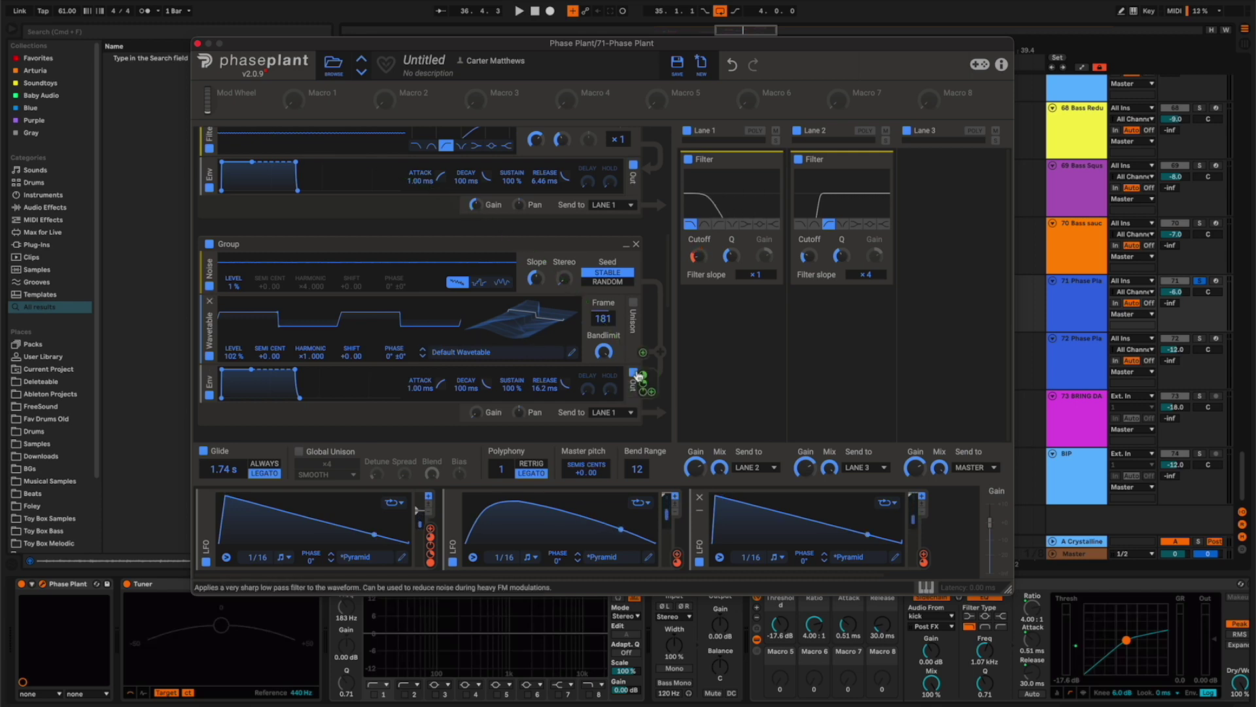
{"action": "scroll", "coordinate": [351, 319], "scroll_direction": "up", "scroll_amount": 3}
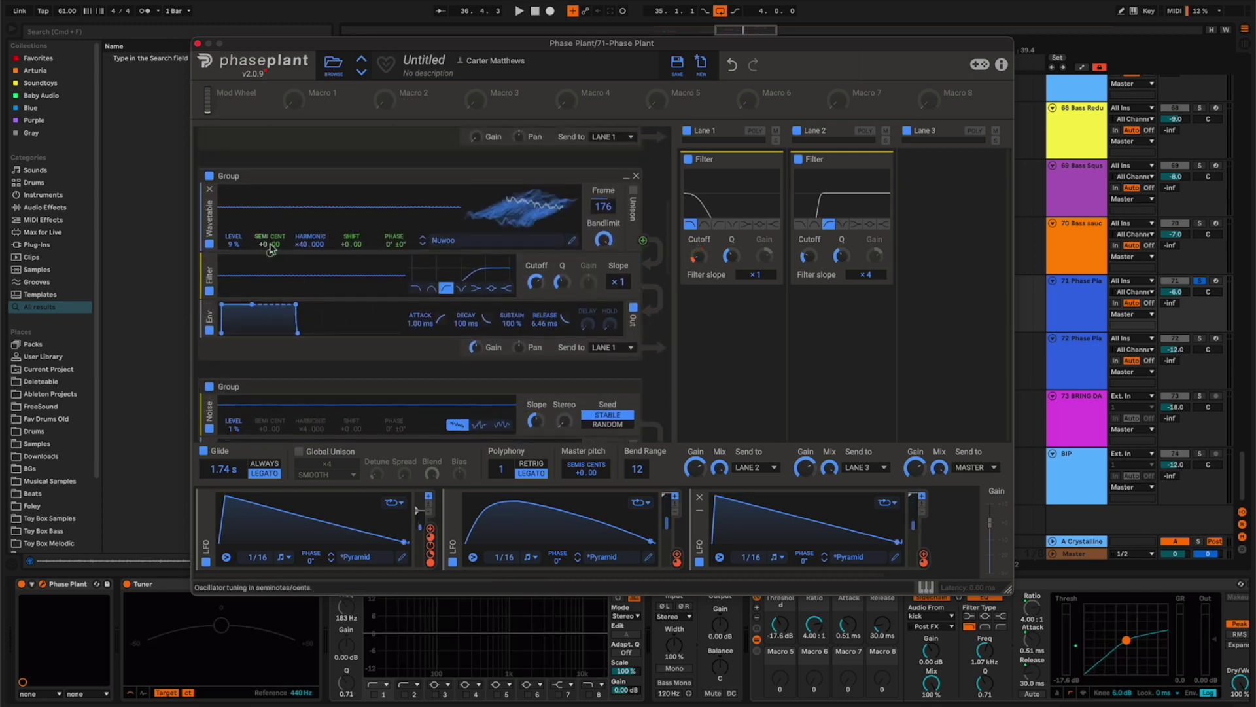
{"action": "scroll", "coordinate": [358, 248], "scroll_direction": "up", "scroll_amount": 2}
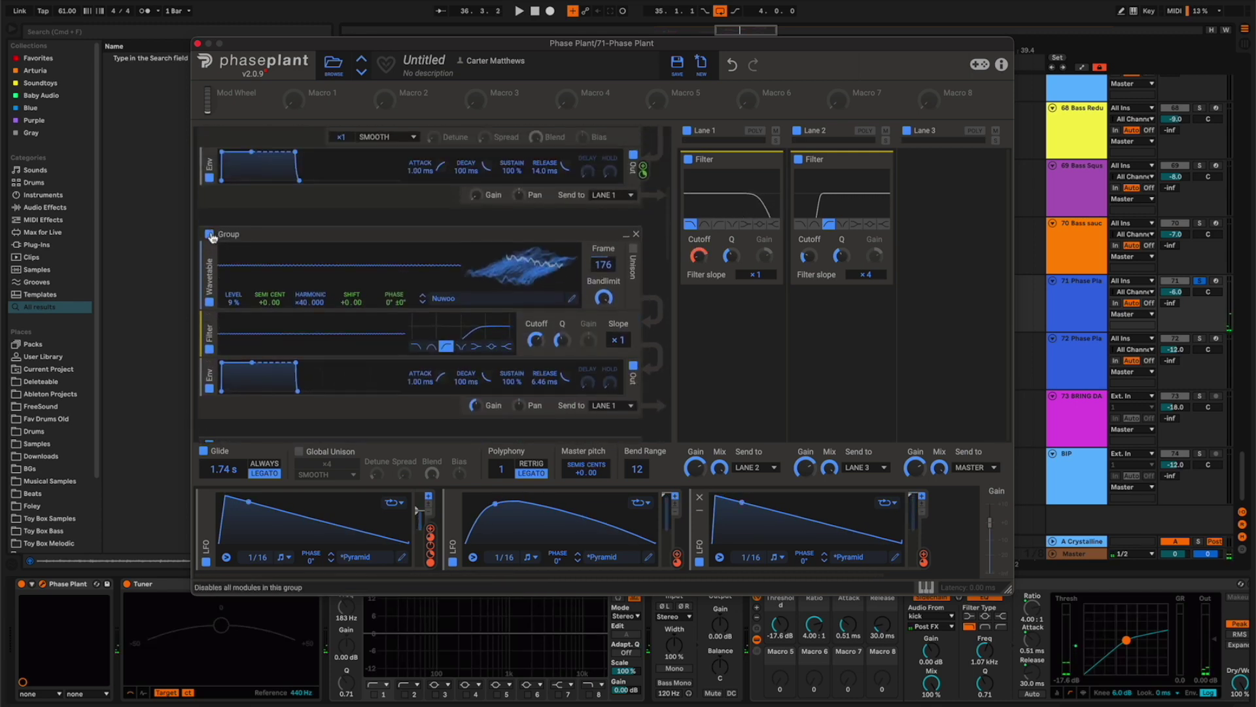
- Compare the patch with the Nuwoo wavetable group off and on, and set the wavetable's level to 15%
{"action": "left_click", "coordinate": [210, 234]}
{"action": "key", "text": "space"}
{"action": "left_click", "coordinate": [209, 235]}
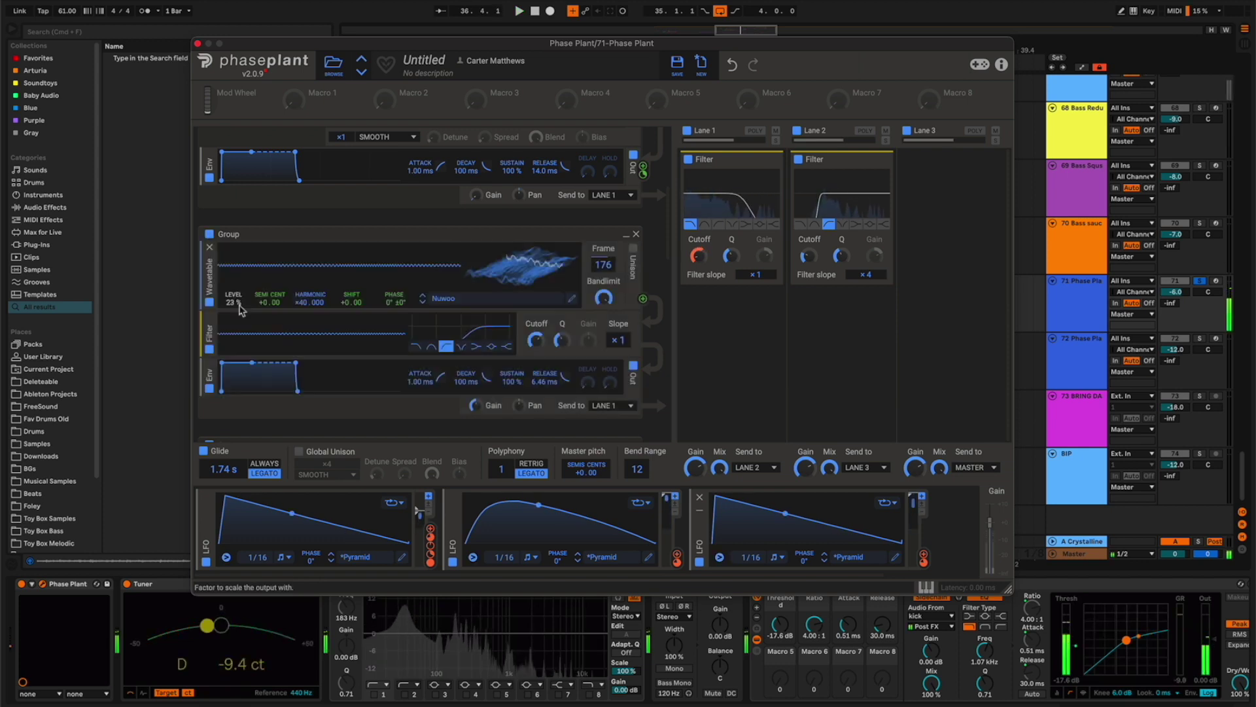
{"action": "scroll", "coordinate": [233, 303], "scroll_direction": "up", "scroll_amount": 3}
{"action": "scroll", "coordinate": [239, 309], "scroll_direction": "down", "scroll_amount": 2}
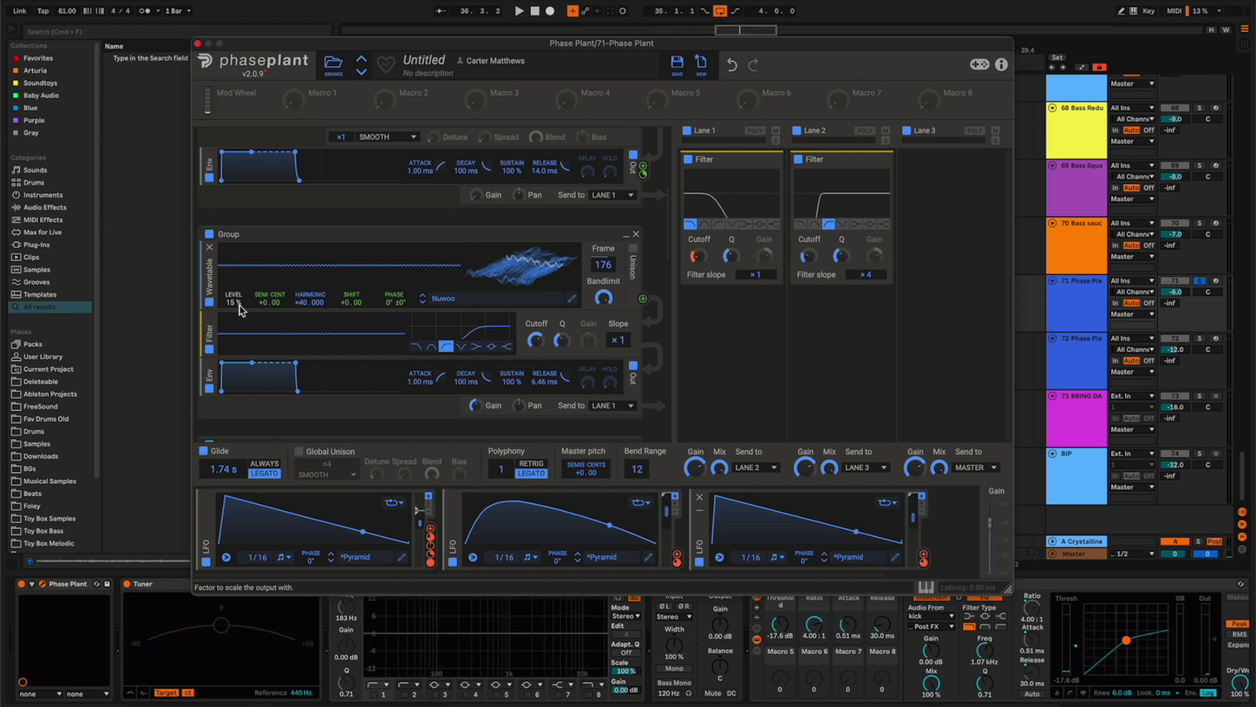
- Lower the Nuwoo wavetable's harmonic multiplier and audition the patch
{"action": "scroll", "coordinate": [294, 314], "scroll_direction": "down", "scroll_amount": 1}
{"action": "scroll", "coordinate": [303, 286], "scroll_direction": "down", "scroll_amount": 7}
{"action": "key", "text": "space"}
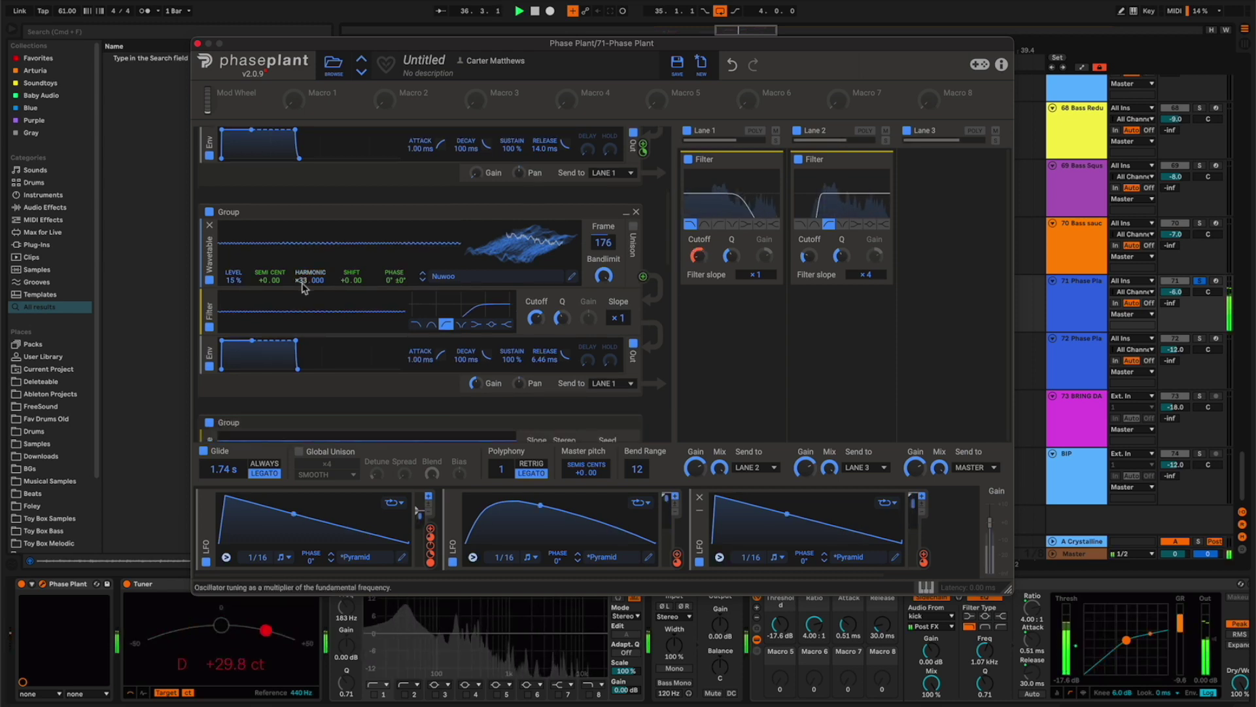
- Audition the patch and examine the group combining noise with the Default Wavetable at frame 181, including its gain and modulation
{"action": "scroll", "coordinate": [303, 327], "scroll_direction": "down", "scroll_amount": 8}
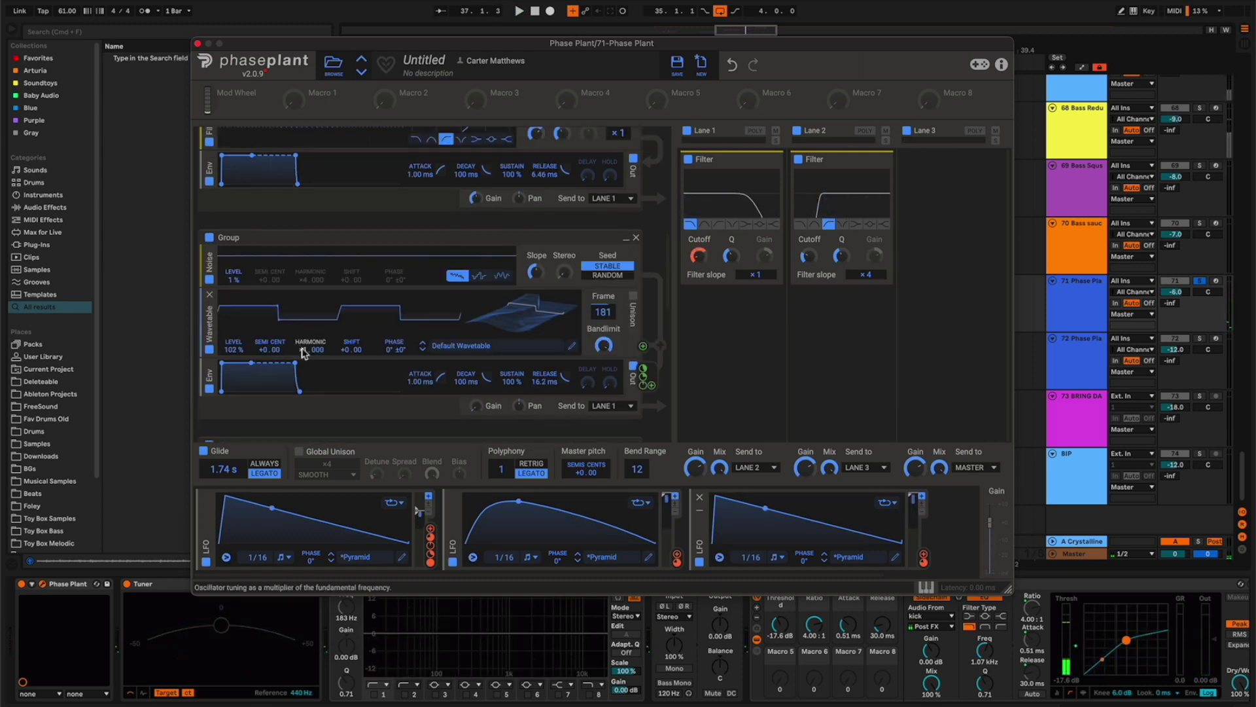
{"action": "scroll", "coordinate": [303, 350], "scroll_direction": "up", "scroll_amount": 2}
{"action": "key", "text": "space"}
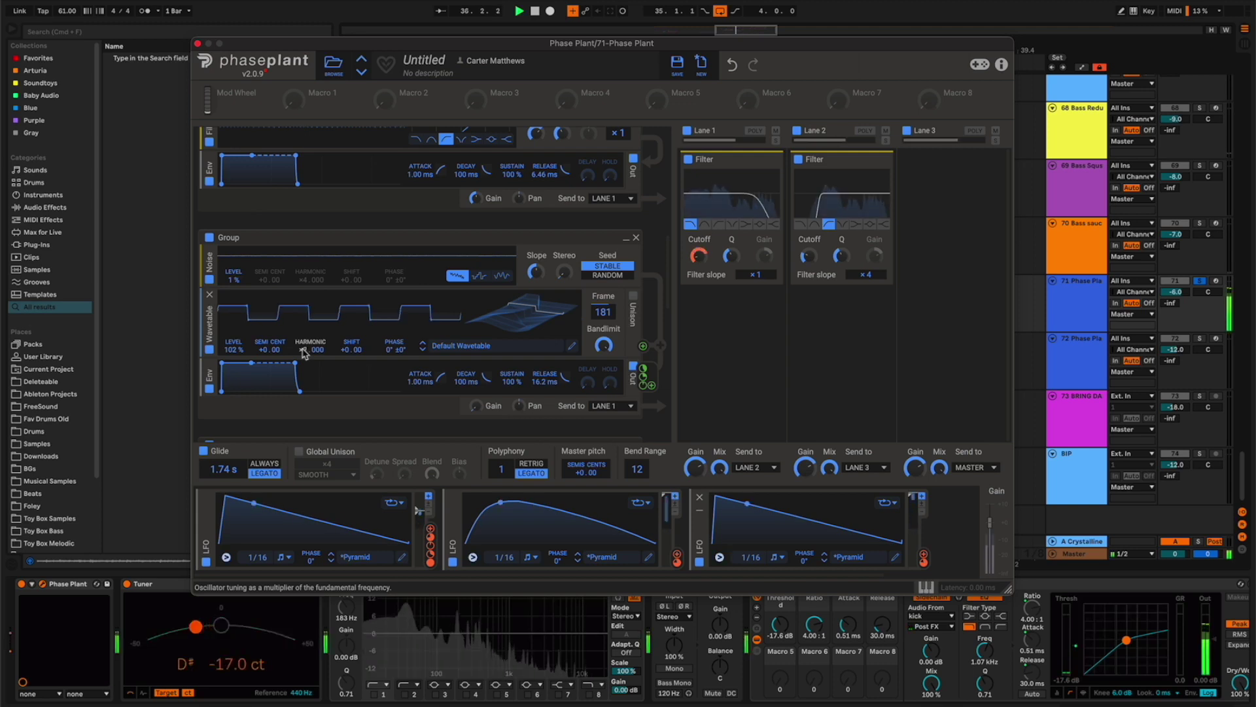
{"action": "scroll", "coordinate": [302, 352], "scroll_direction": "down", "scroll_amount": 6}
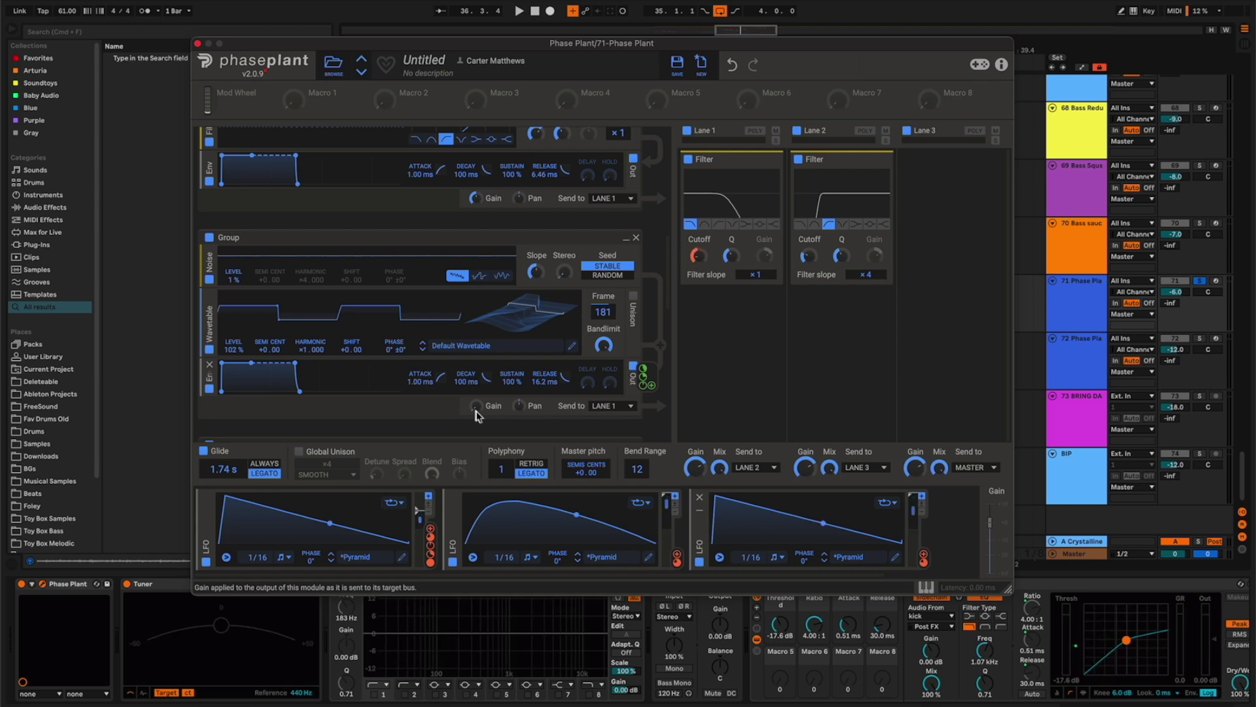
{"action": "left_click_drag", "start_coordinate": [644, 377], "coordinate": [358, 258]}
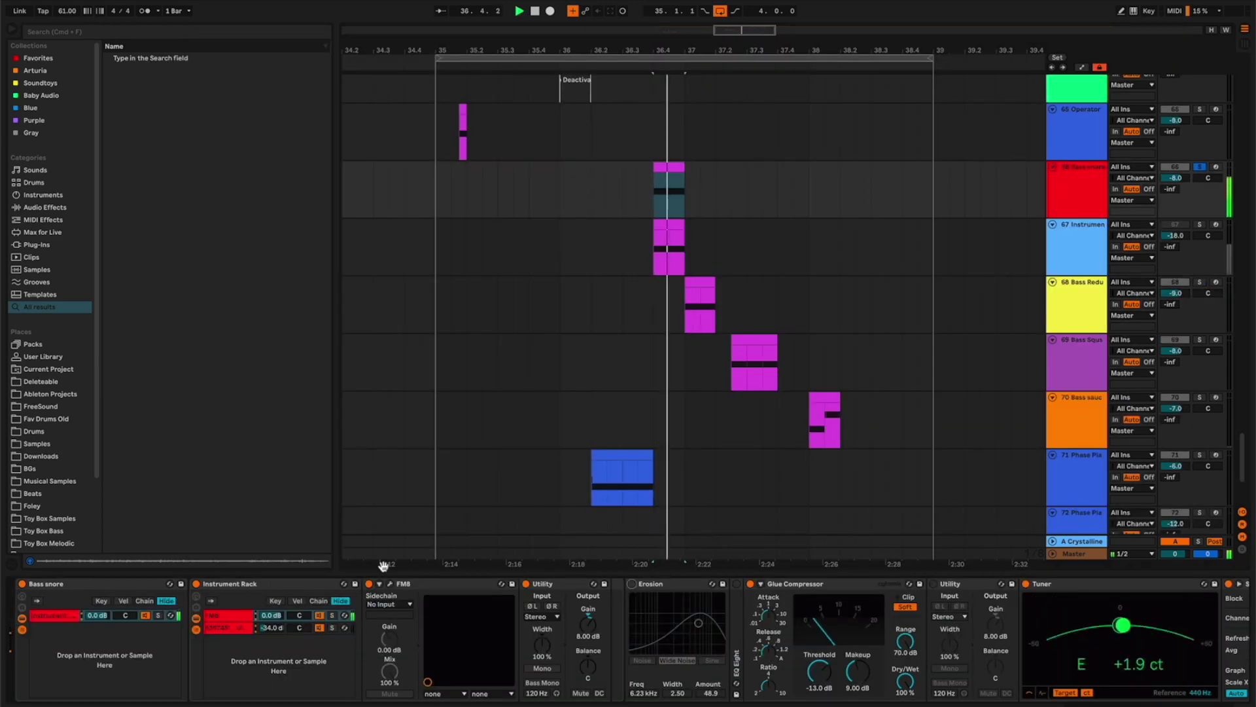
- In FM8 on track 66, try operator X's noise amp and cutoff, view operator Z's filter settings, and close the plug-in
{"action": "left_click", "coordinate": [391, 584]}
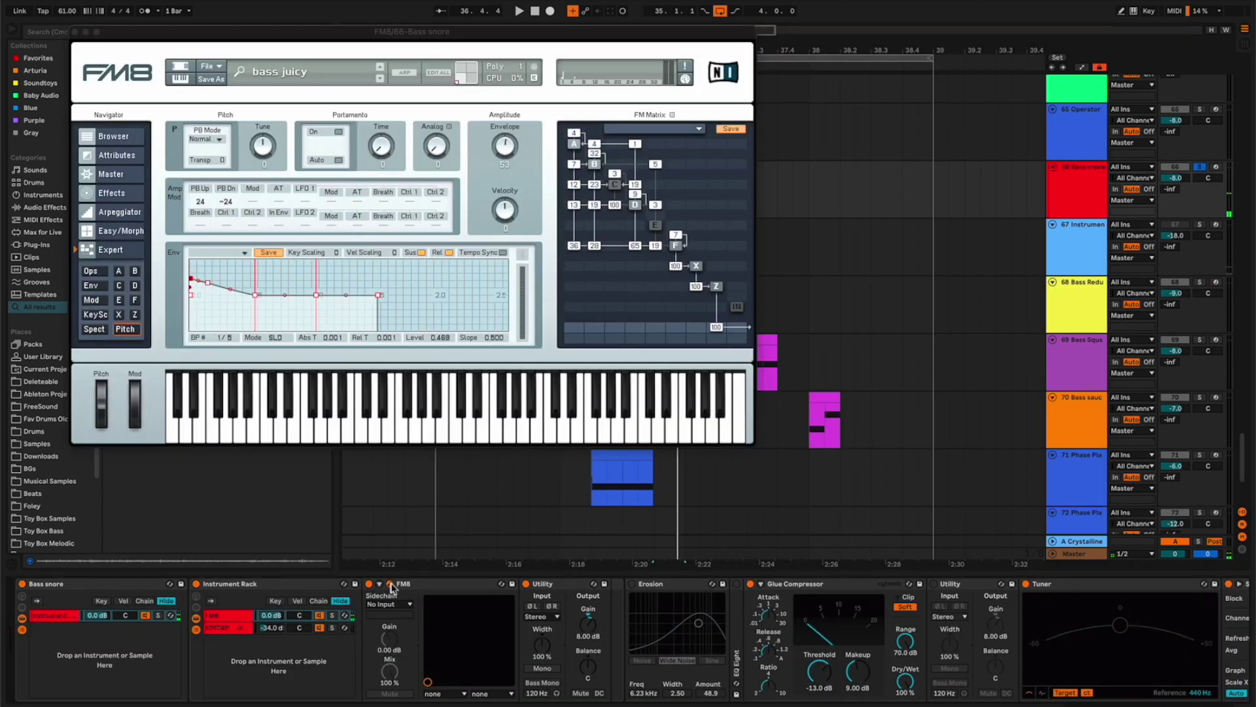
{"action": "left_click", "coordinate": [697, 265]}
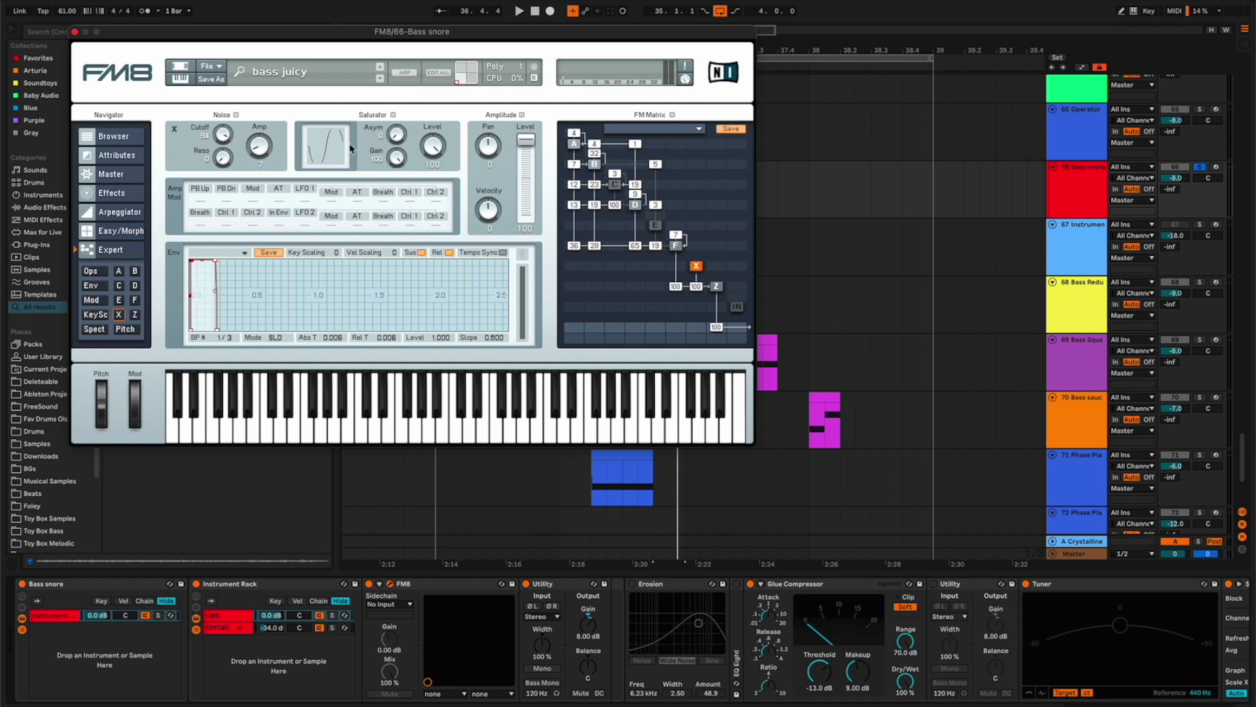
{"action": "mouse_move", "coordinate": [261, 140]}
{"action": "left_mouse_down"}
{"action": "mouse_move", "coordinate": [255, 179]}
{"action": "mouse_move", "coordinate": [267, 139]}
{"action": "left_mouse_up"}
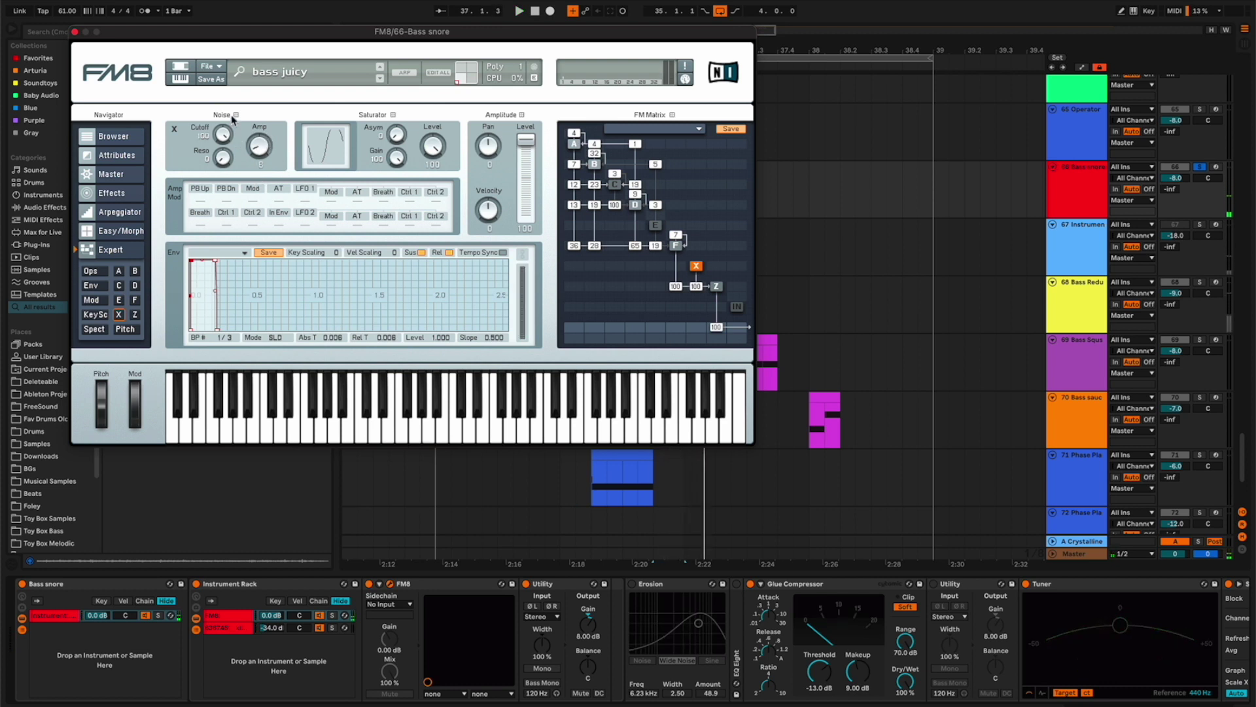
{"action": "left_click_drag", "start_coordinate": [223, 135], "coordinate": [225, 145]}
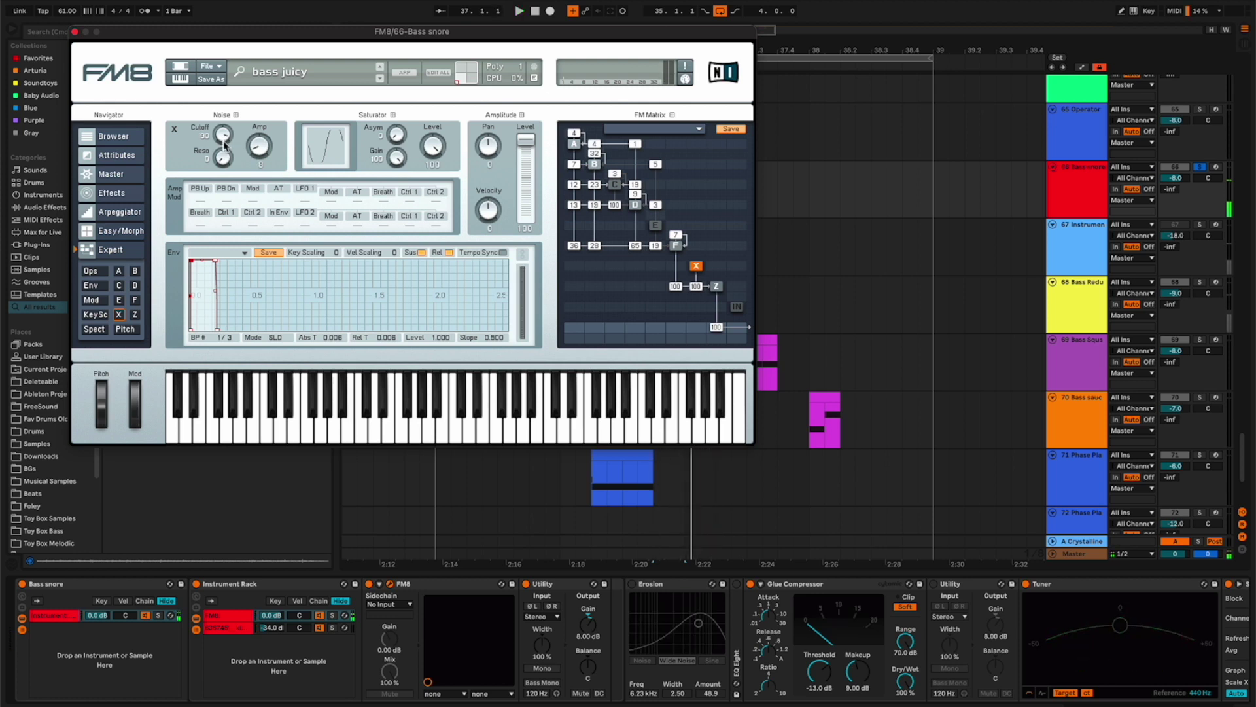
{"action": "left_click", "coordinate": [716, 286]}
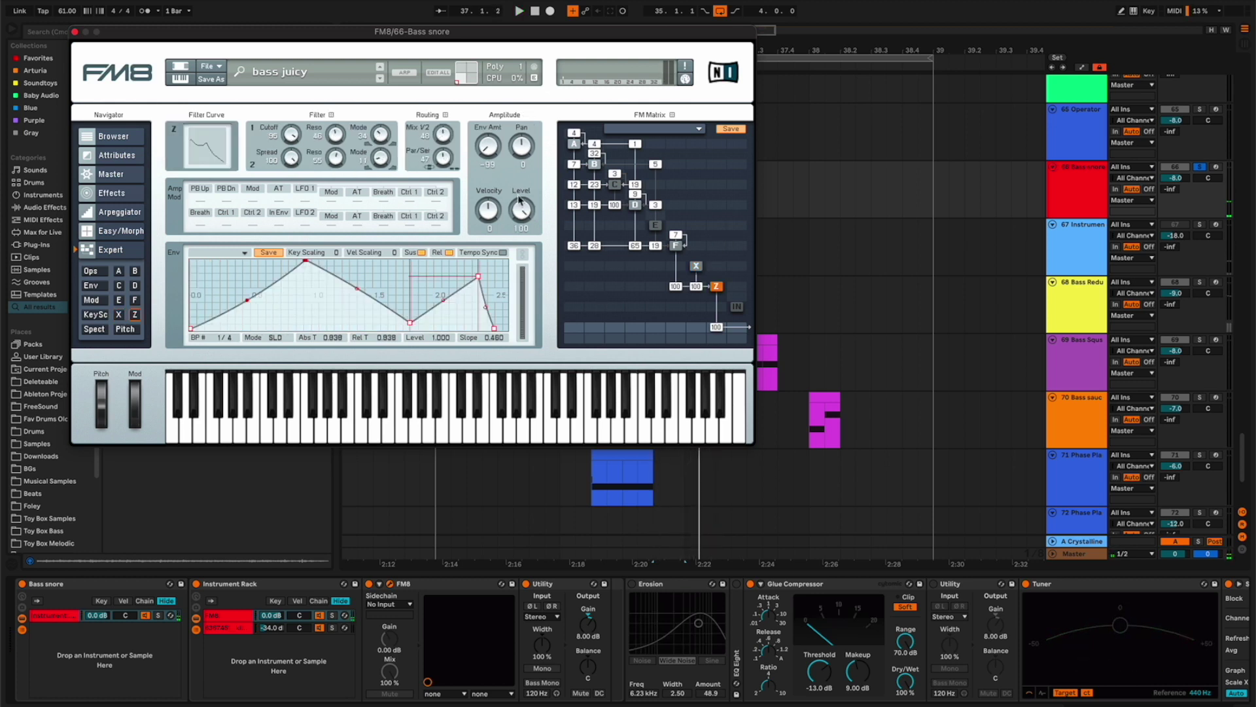
{"action": "left_click", "coordinate": [75, 32]}
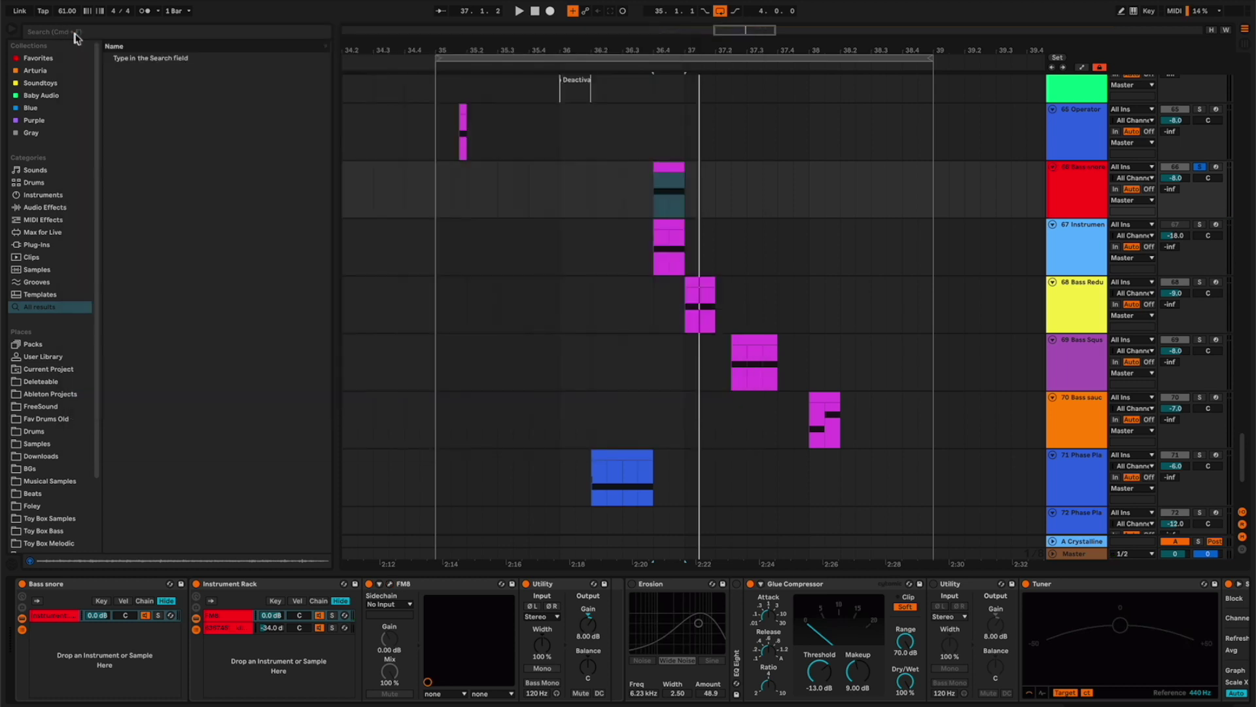
- Solo and audition the Bass Redux clip on track 68 while reviewing its RC-20 Retro Color noise settings and Pre TridA preamp
{"action": "left_click", "coordinate": [694, 282]}
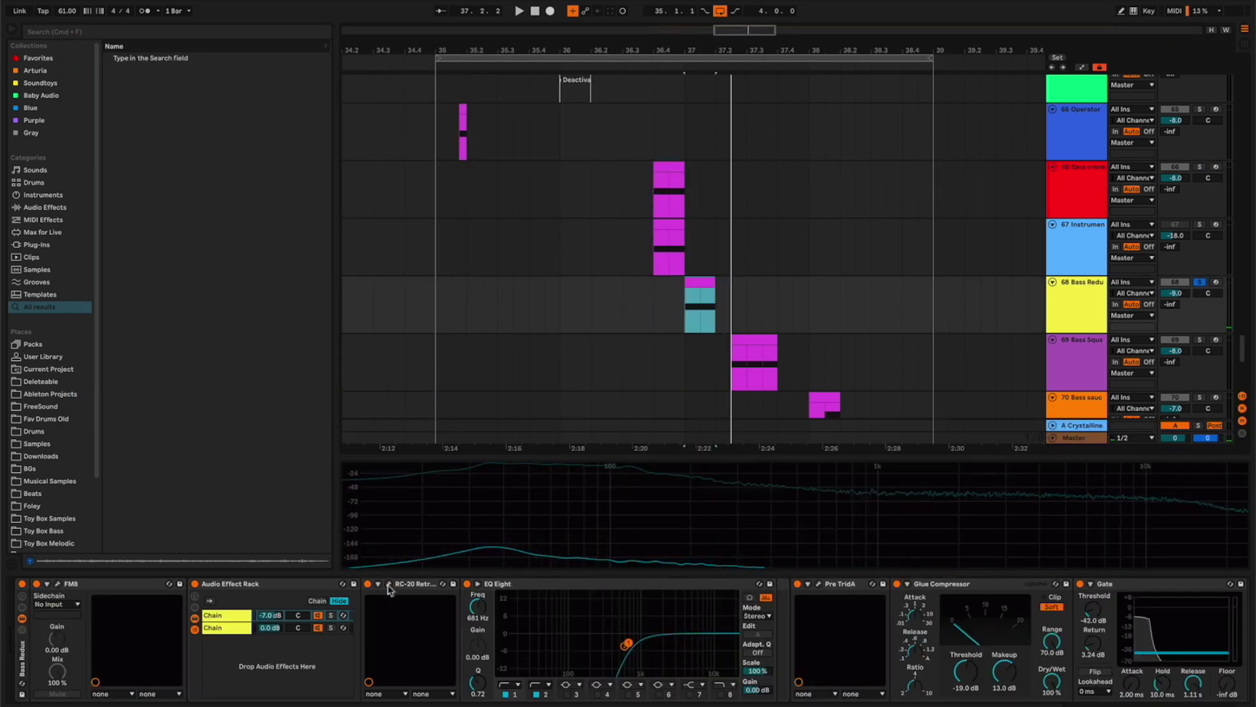
{"action": "left_click", "coordinate": [389, 585]}
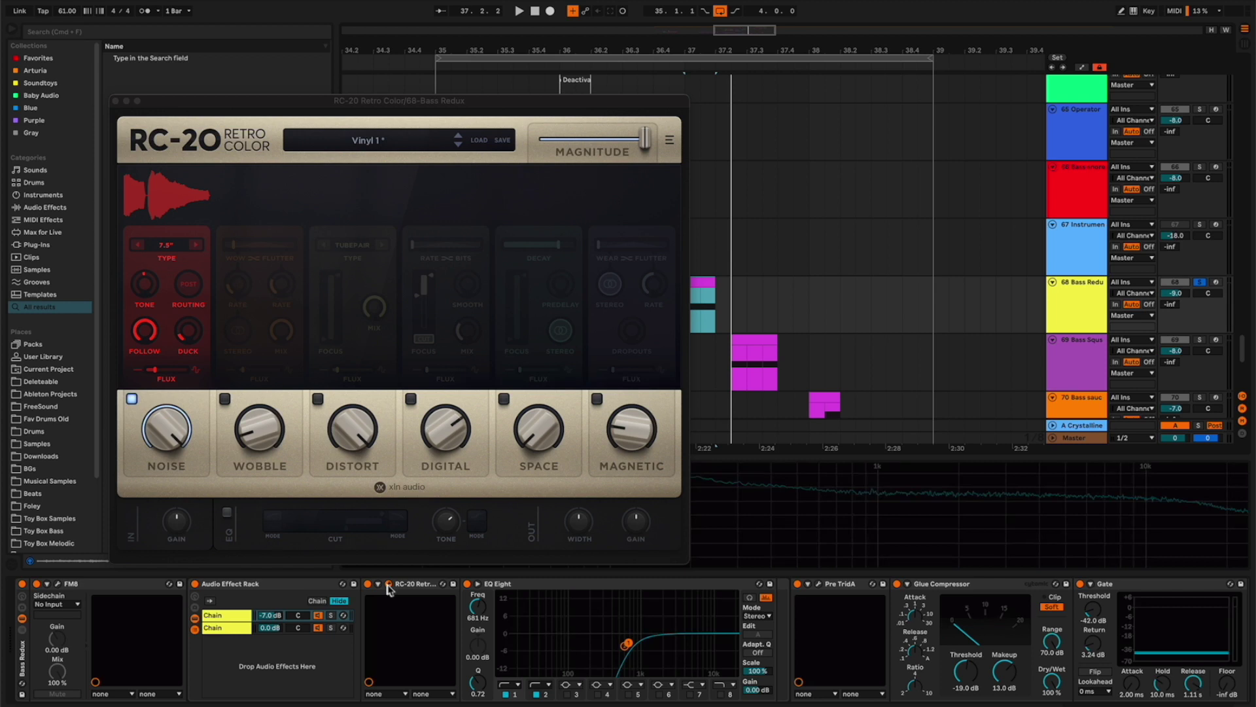
{"action": "left_click", "coordinate": [146, 335]}
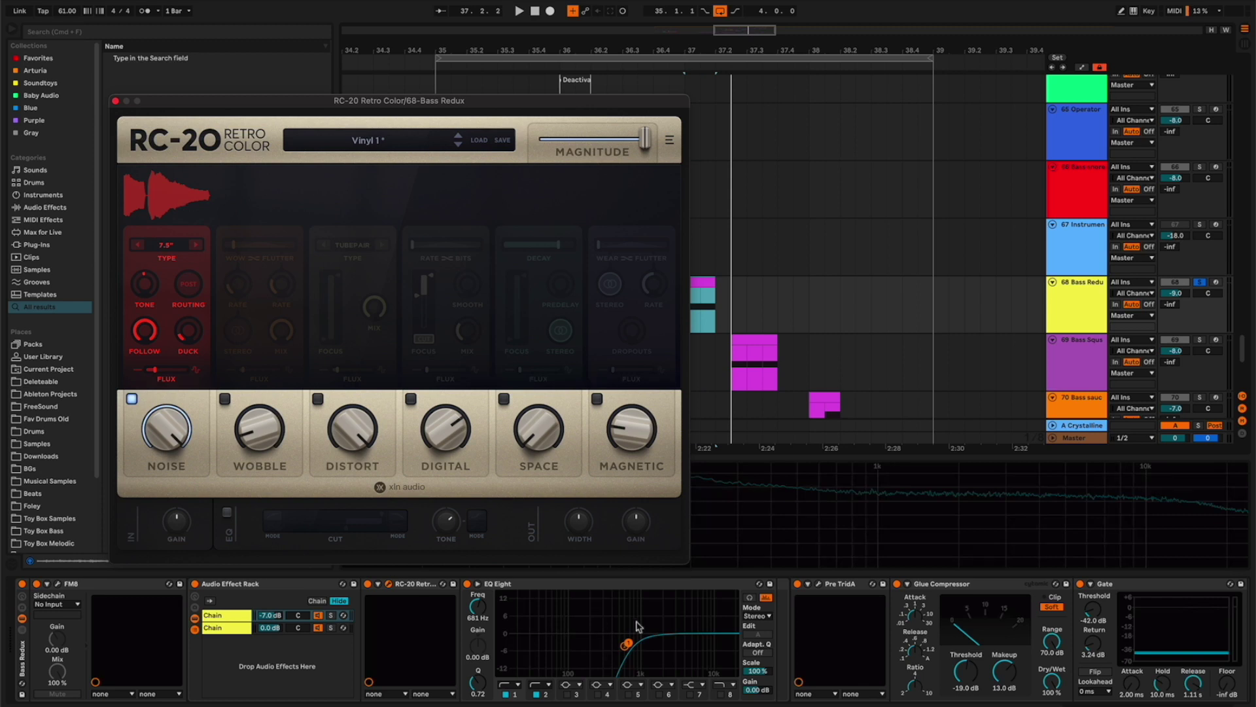
{"action": "left_click", "coordinate": [821, 588]}
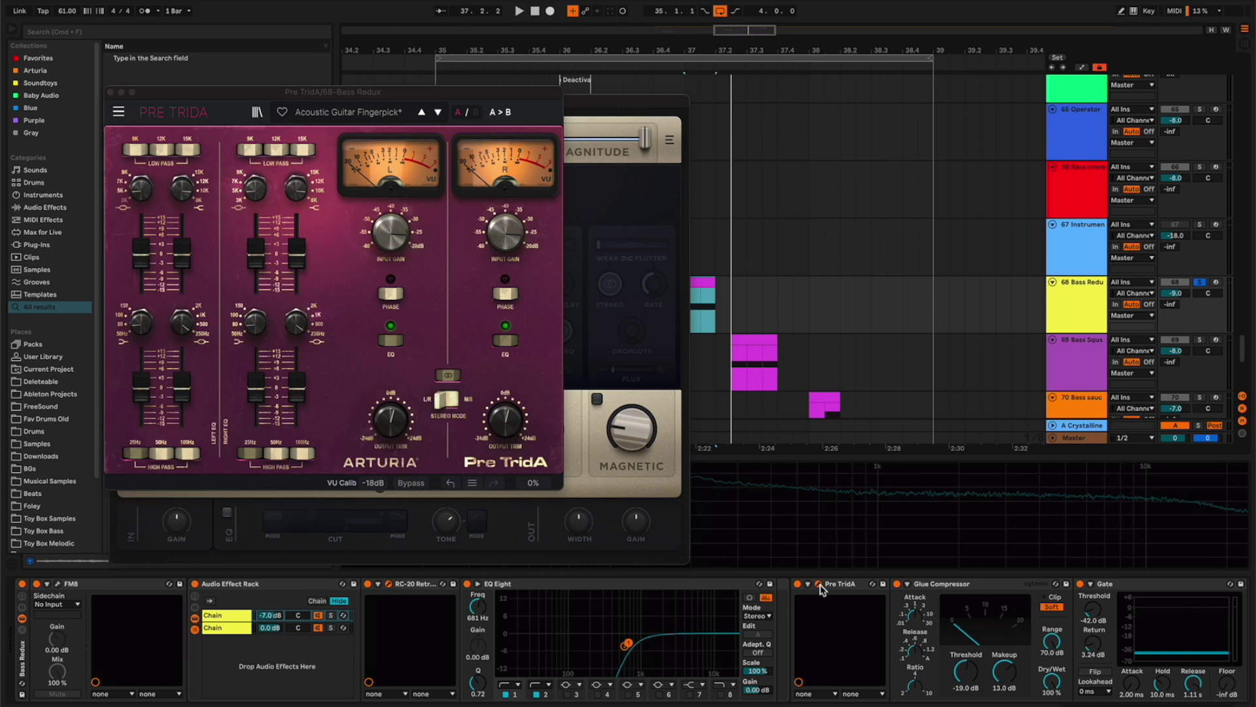
{"action": "key", "text": "space"}
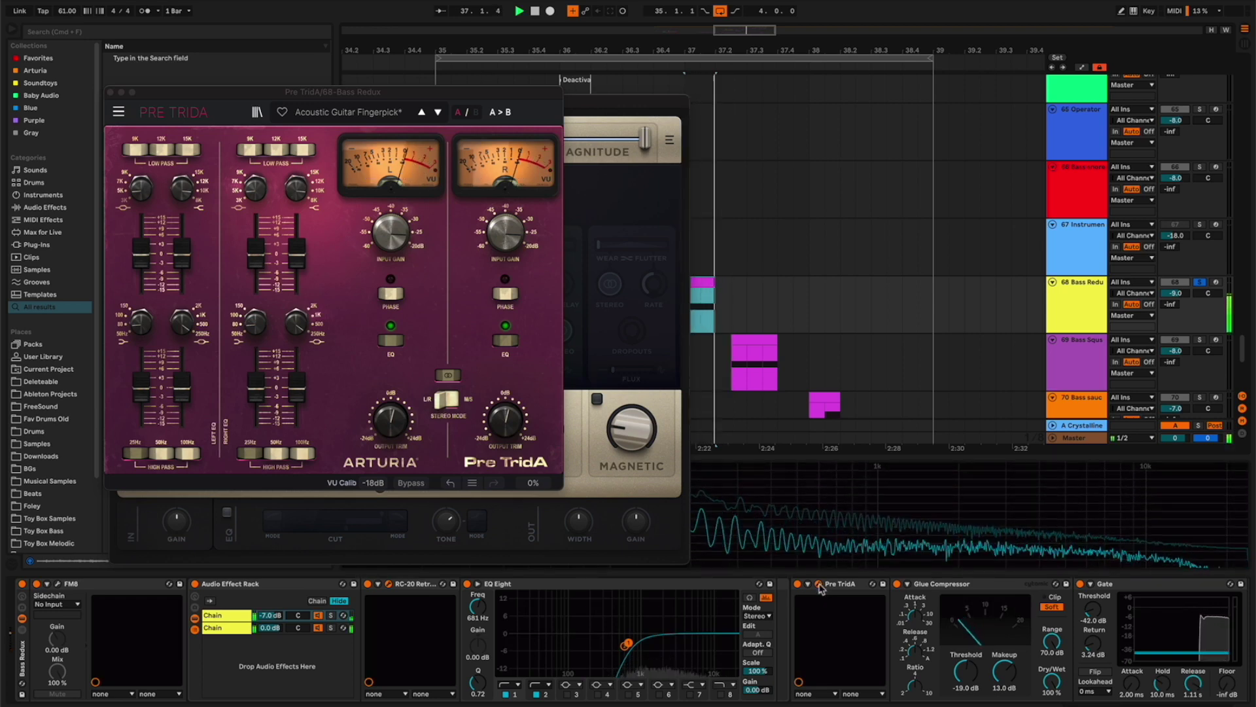
- Close the Pre TridA and RC-20 Retro Color plug-in windows
{"action": "left_click", "coordinate": [110, 93]}
{"action": "left_click", "coordinate": [115, 102]}
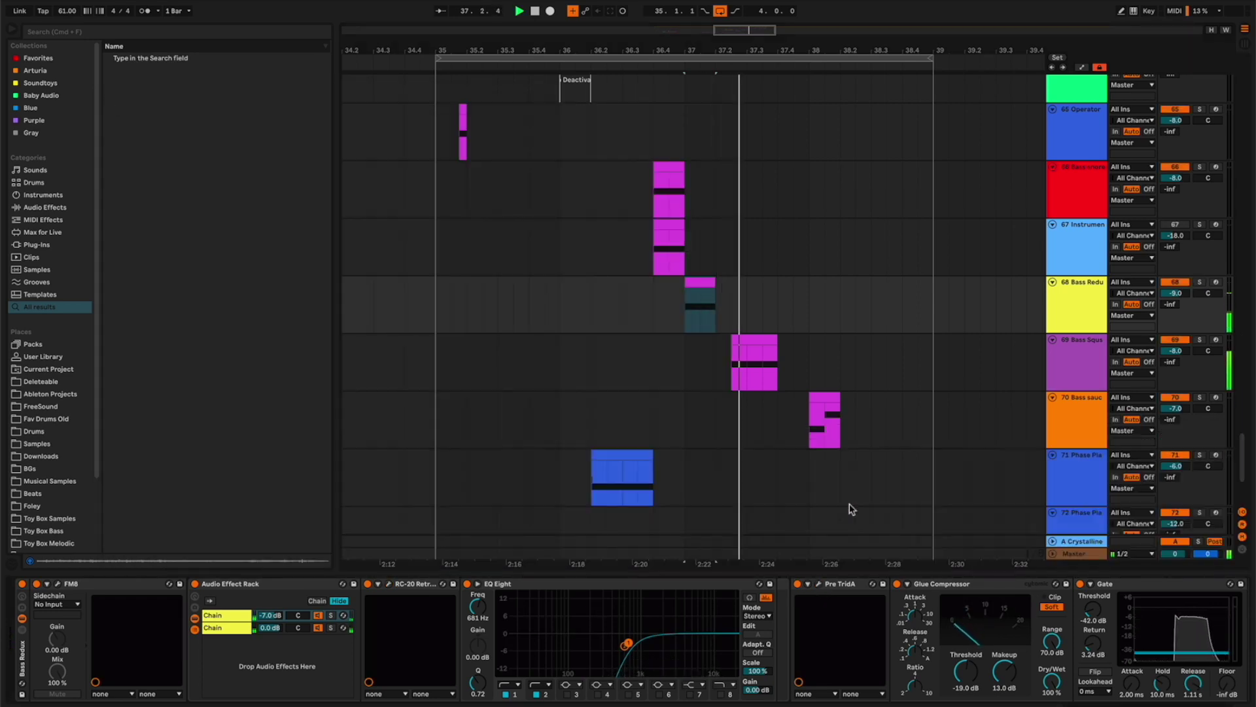
- Select the Bass Sqush clip on track 69, review ShaperBox 2's noise mix and available noise types, and switch ShaperBox 2 off
{"action": "left_click", "coordinate": [753, 340]}
{"action": "double_click", "coordinate": [196, 584]}
{"action": "left_click", "coordinate": [170, 584]}
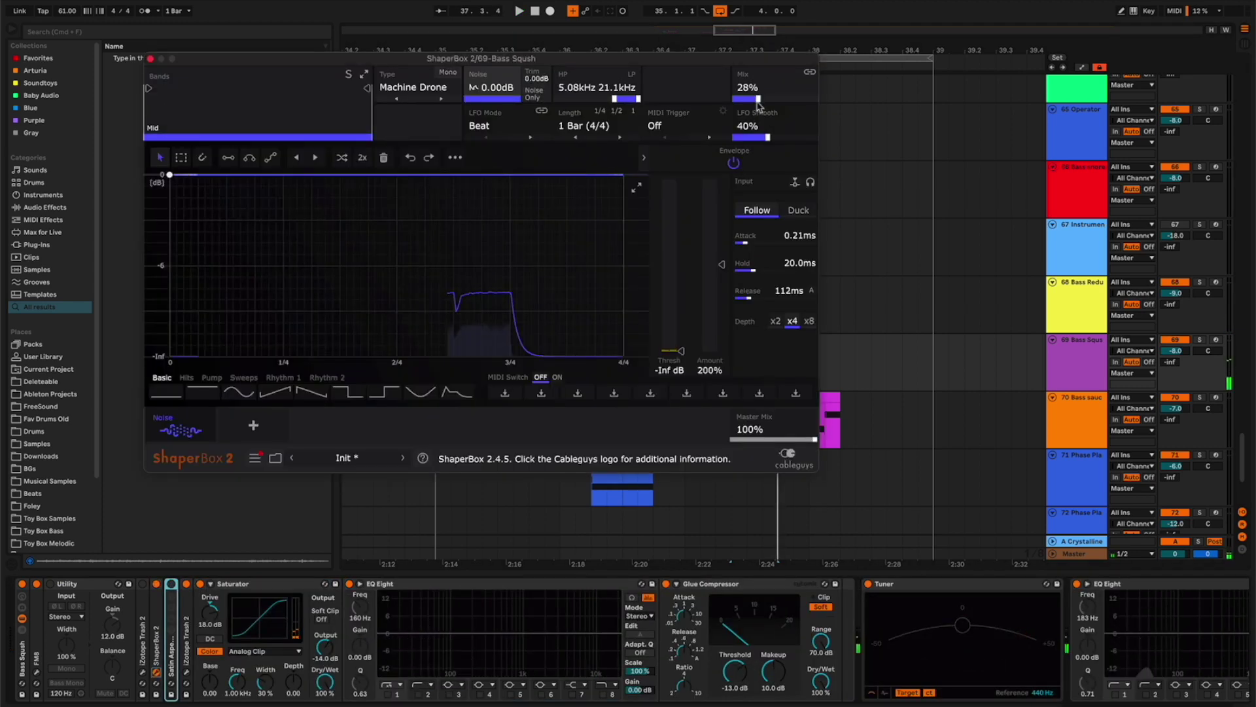
{"action": "left_click", "coordinate": [409, 89]}
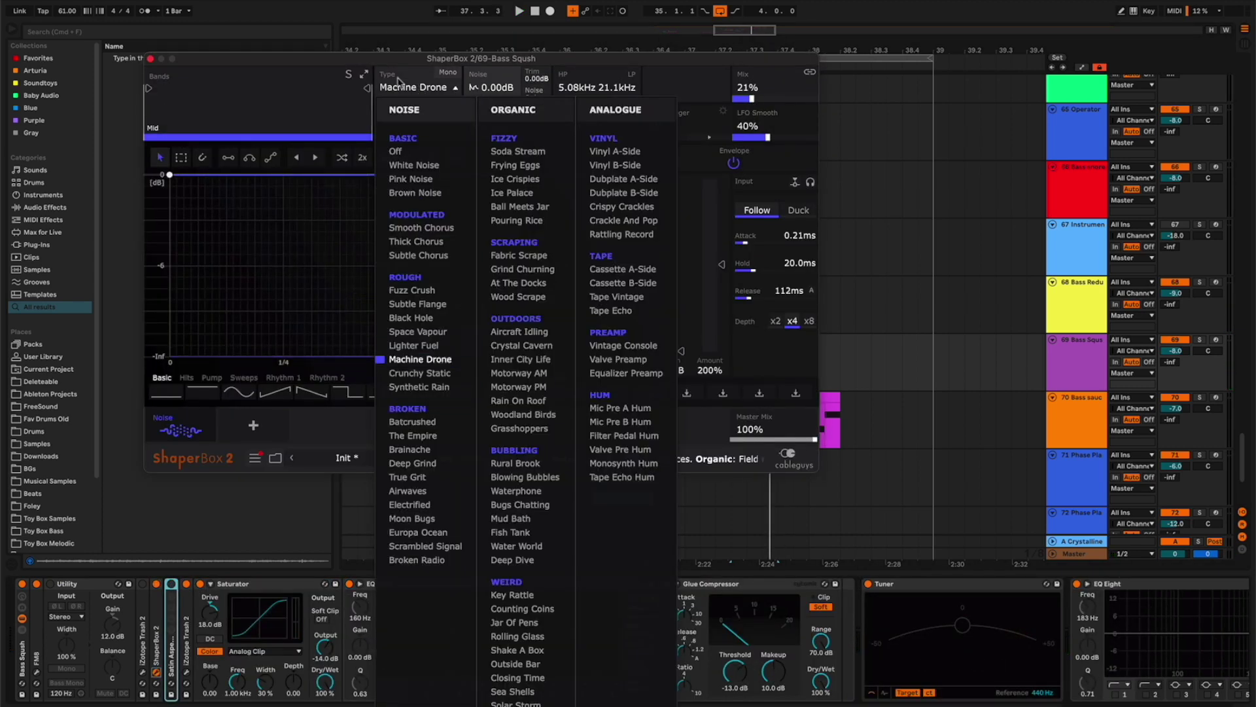
{"action": "left_click", "coordinate": [156, 584]}
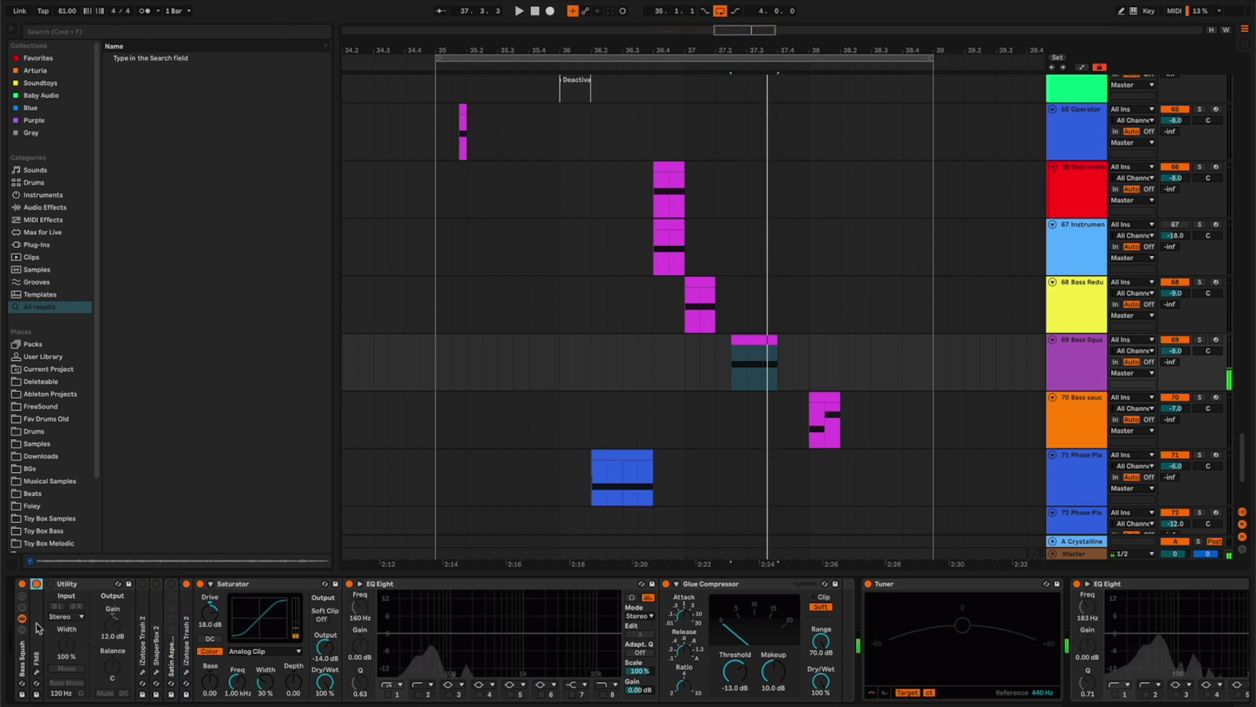
- Group FM8 into an Instrument Rack and add the 586423 boil-water sample from the BGs folder as a second chain
{"action": "left_click", "coordinate": [38, 628]}
{"action": "left_click", "coordinate": [40, 631]}
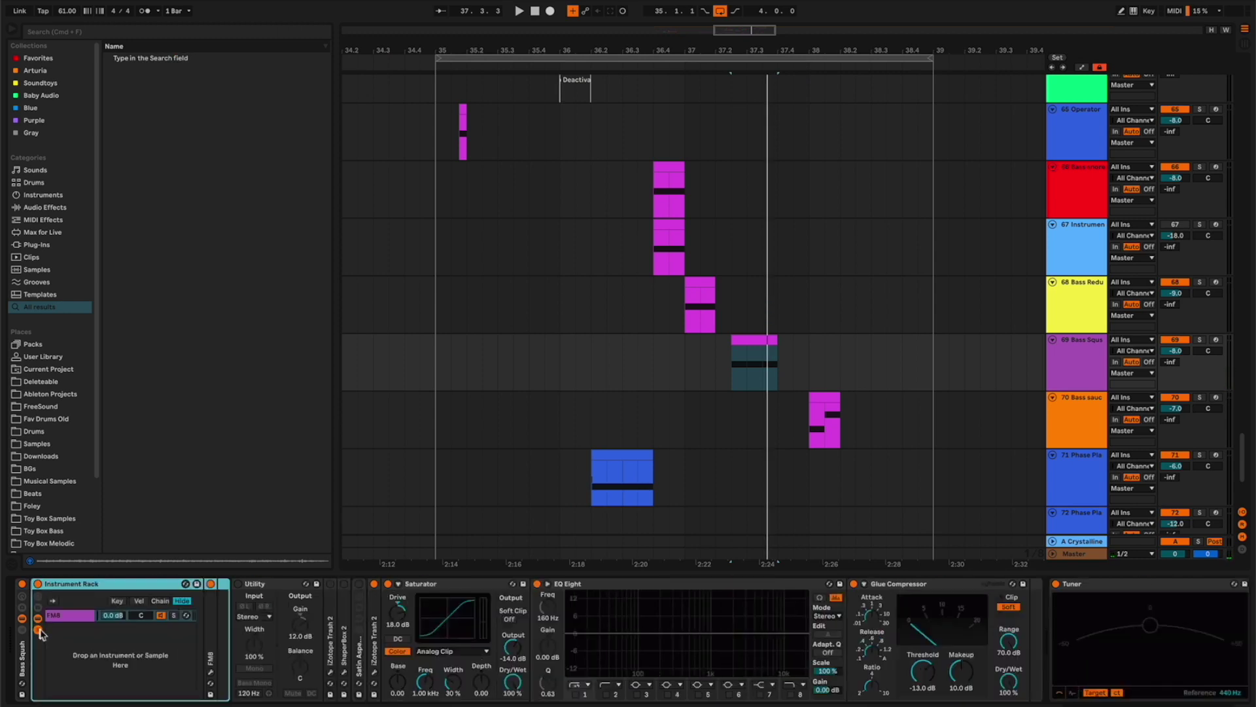
{"action": "left_click", "coordinate": [51, 471]}
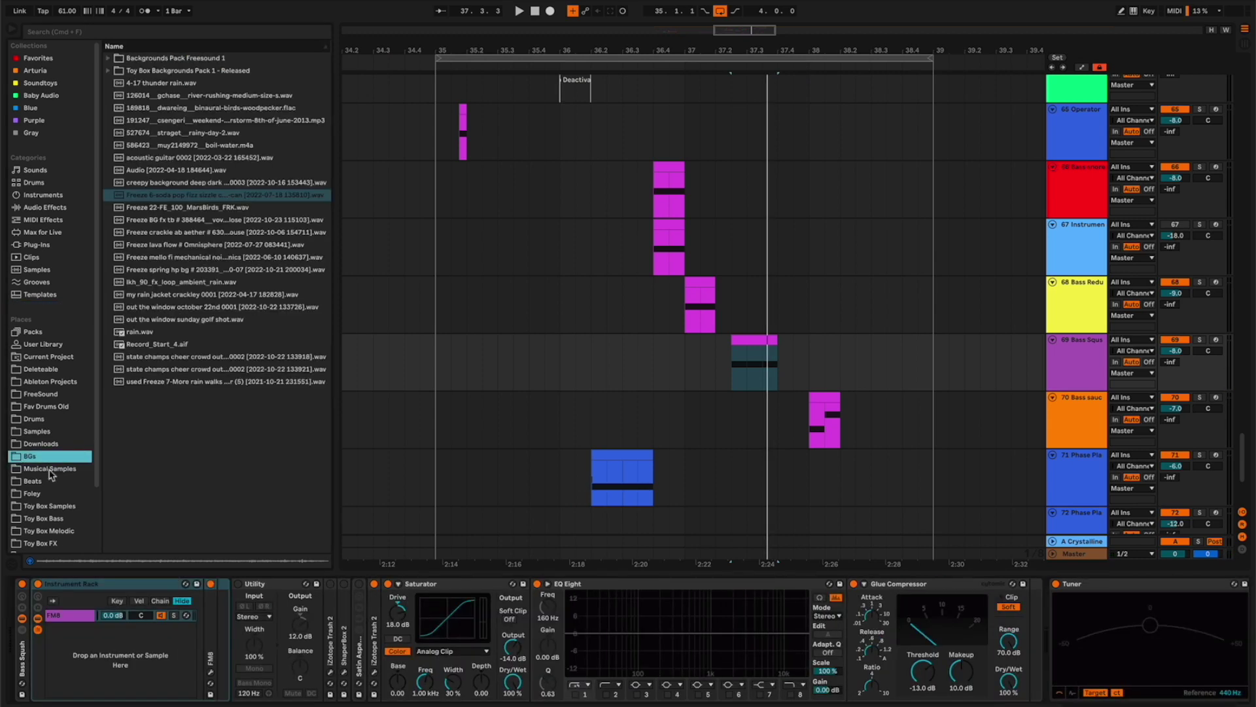
{"action": "left_click", "coordinate": [195, 182]}
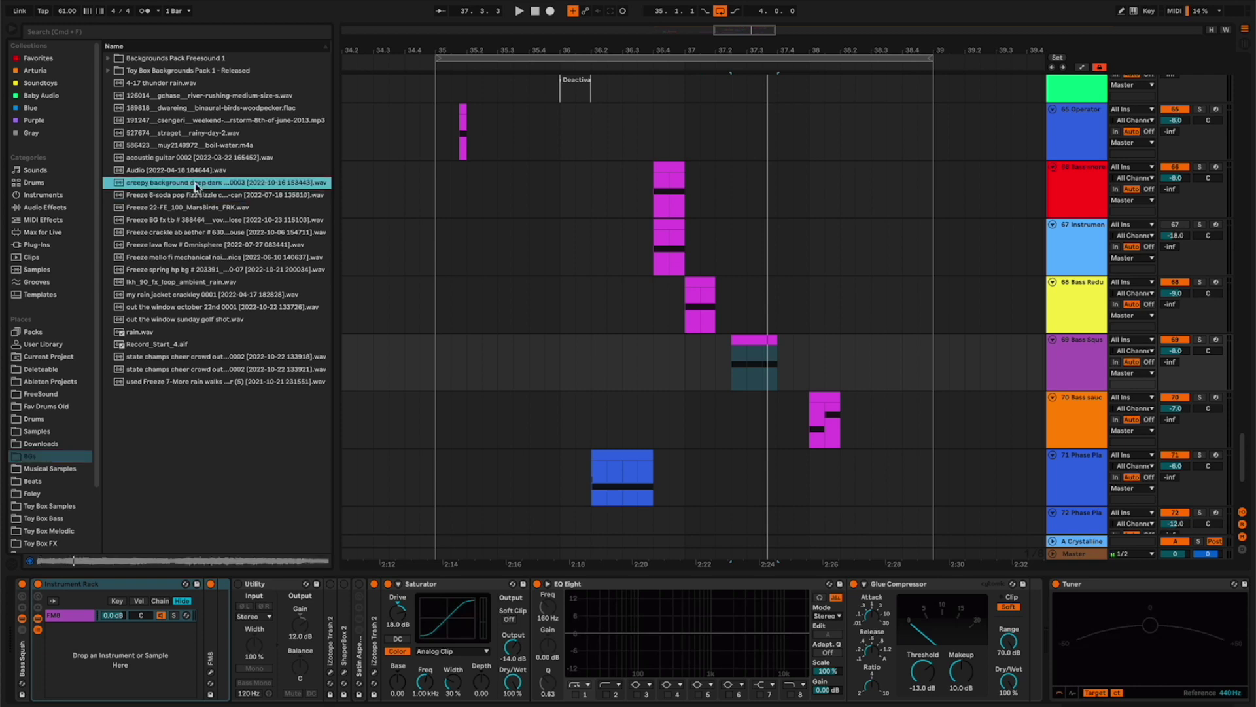
{"action": "key", "text": "Up"}
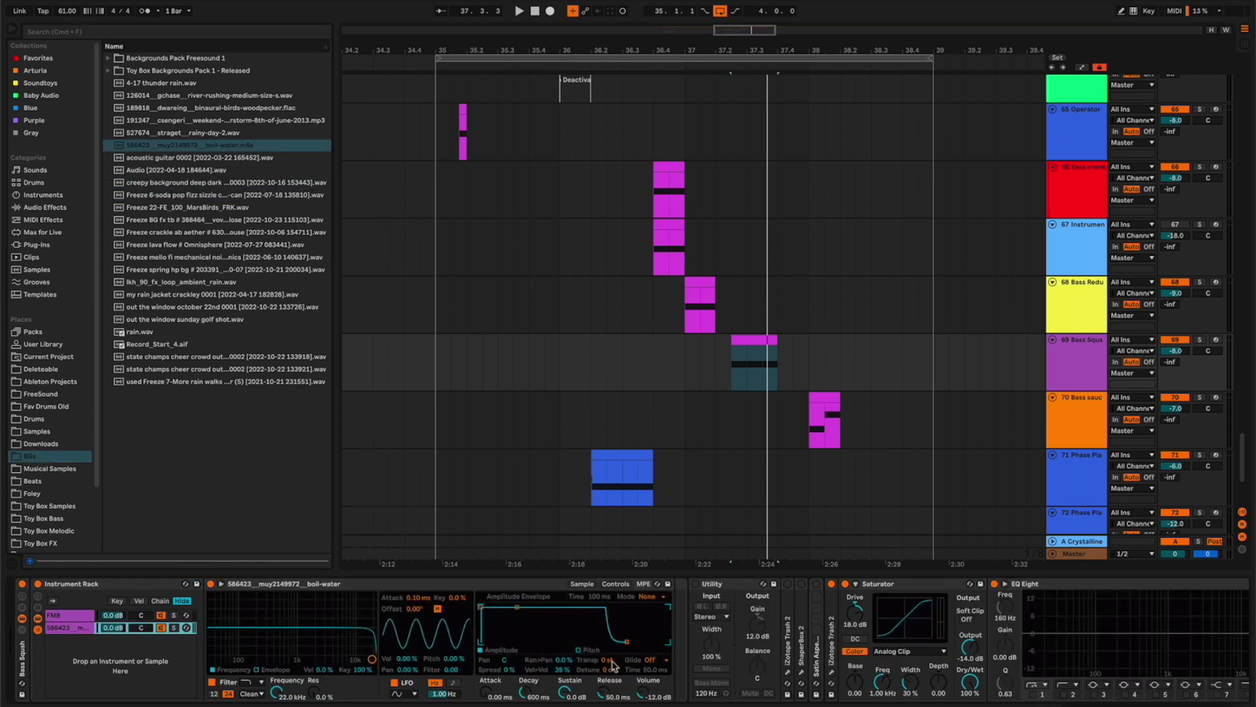
- Transpose the boil-water sample up 48 semitones and high-pass its filter at 563 Hz
{"action": "left_click_drag", "start_coordinate": [613, 661], "coordinate": [613, 622]}
{"action": "left_click", "coordinate": [258, 683]}
{"action": "left_click", "coordinate": [256, 695]}
{"action": "left_click_drag", "start_coordinate": [279, 690], "coordinate": [280, 706]}
{"action": "left_click", "coordinate": [368, 672]}
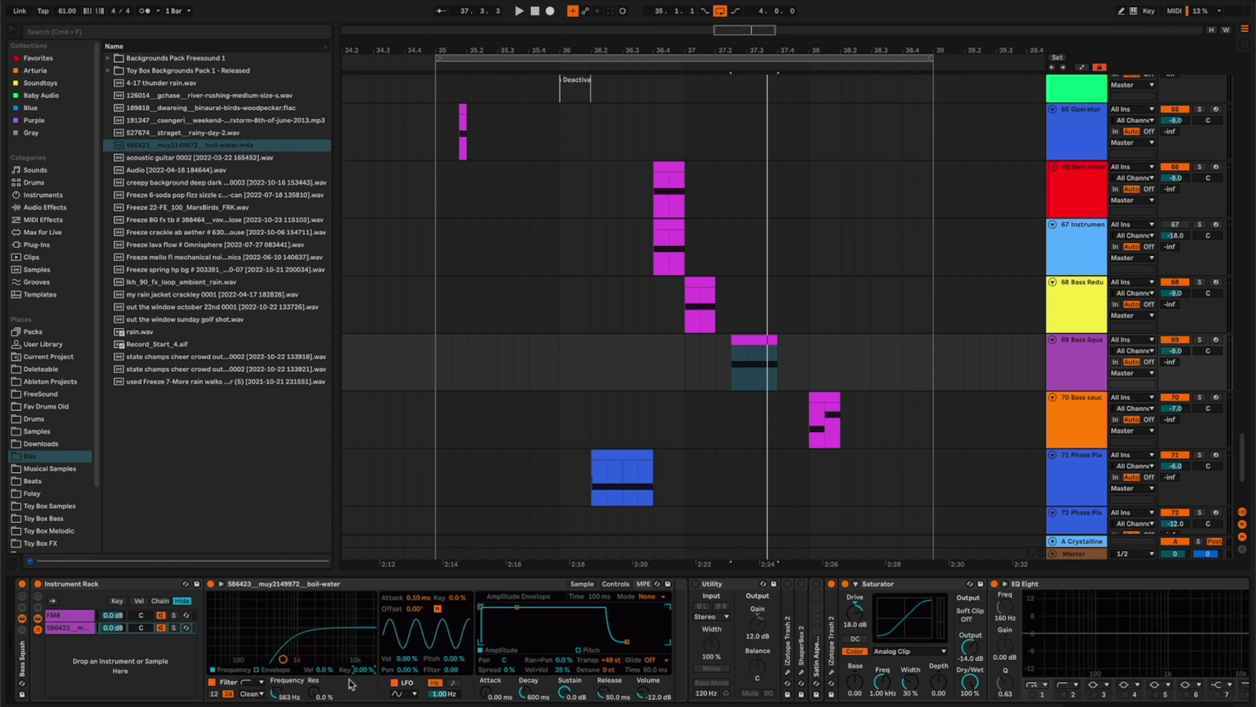
- While auditioning, raise the boil-water sampler's filter frequency to 1.25 kHz and set its volume to -2.00 dB
{"action": "key", "text": "space"}
{"action": "left_click_drag", "start_coordinate": [283, 659], "coordinate": [302, 659]}
{"action": "left_click_drag", "start_coordinate": [641, 695], "coordinate": [644, 698]}
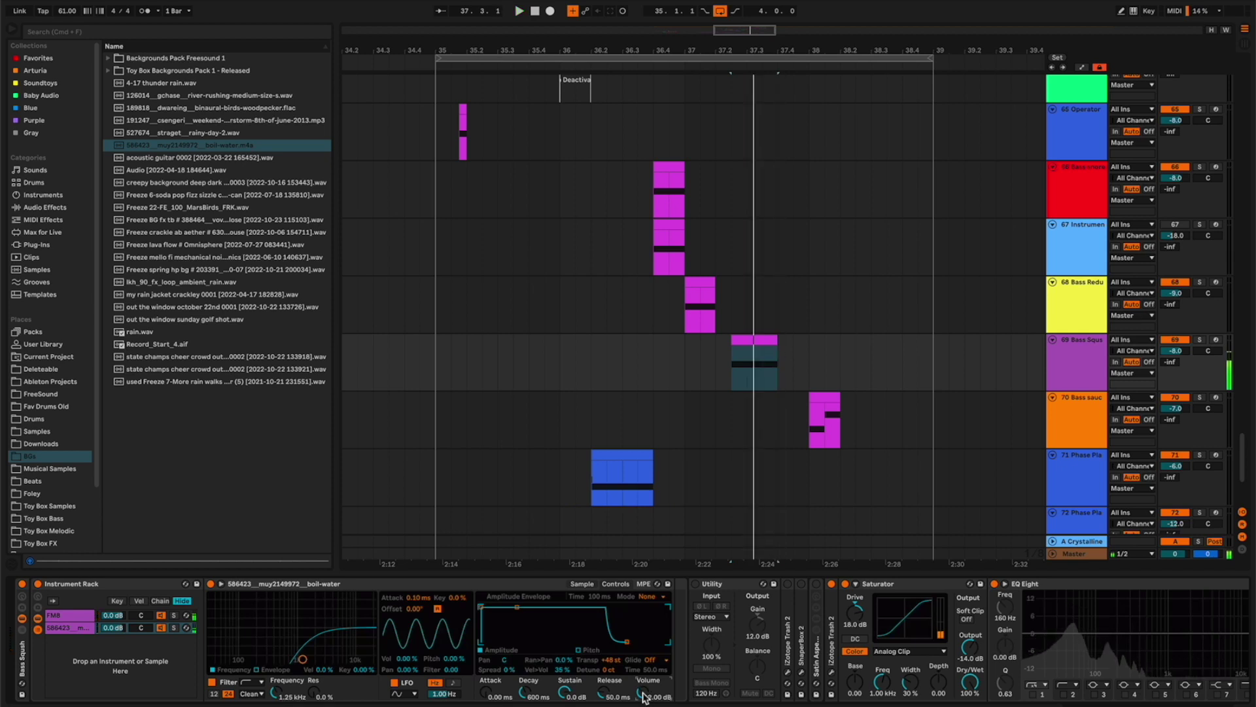
{"action": "left_click_drag", "start_coordinate": [644, 698], "coordinate": [645, 700]}
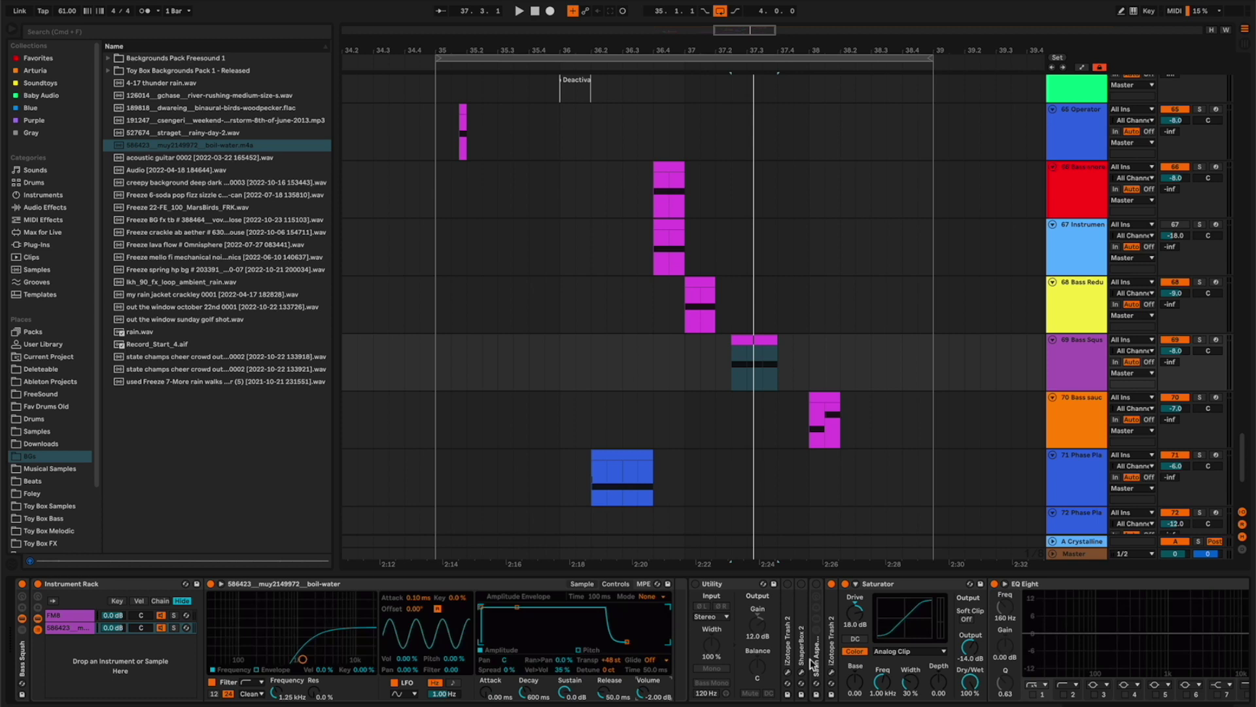
- Switch on the first iZotope Trash 2 after the Utility and audition track 69 soloed with it
{"action": "left_click", "coordinate": [789, 585]}
{"action": "key", "text": "space"}
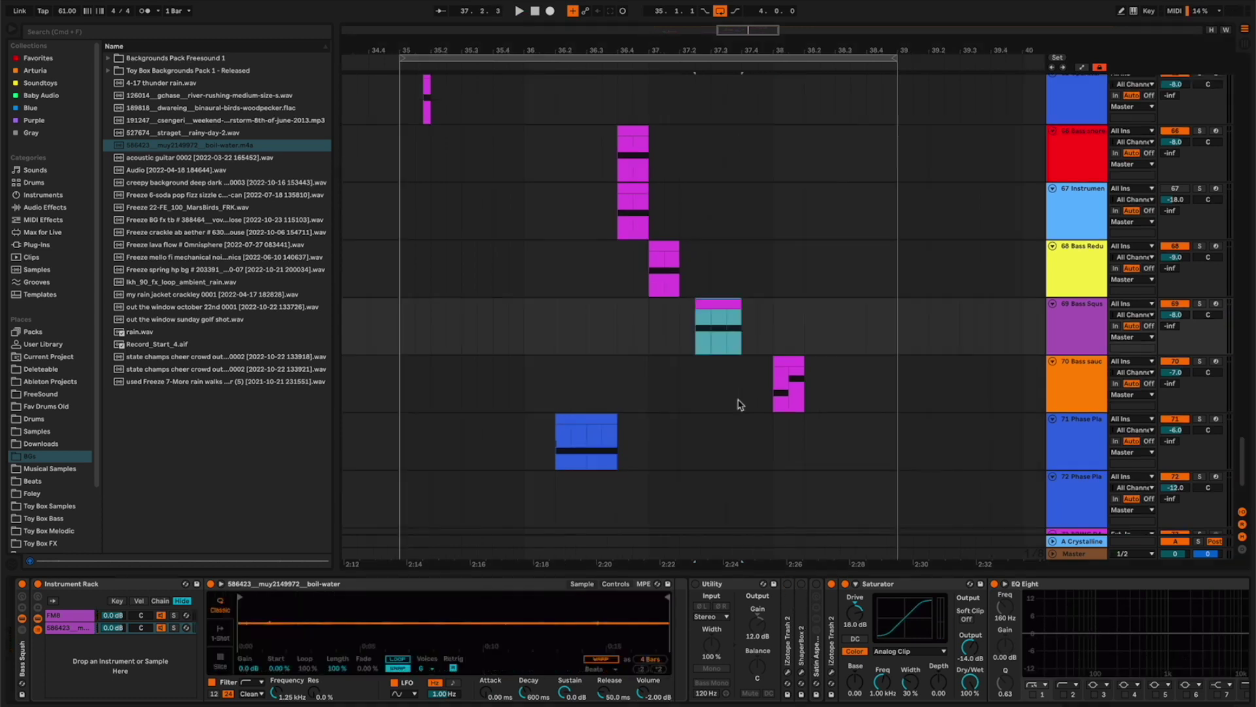
{"action": "left_click", "coordinate": [161, 627]}
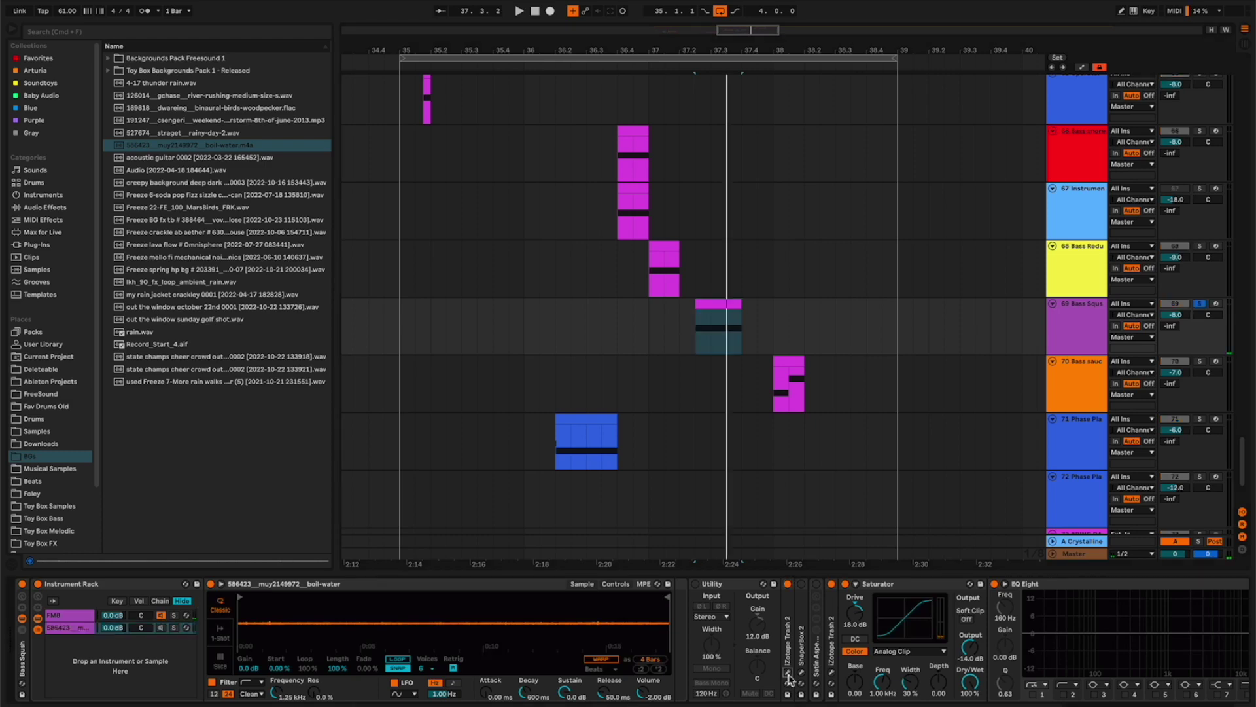
{"action": "left_click", "coordinate": [789, 673]}
- Search for "eq" to add an Audio Effect Rack before iZotope Trash 2, and show Trash 2's Stage 1 shape
{"action": "key", "text": "super+f"}
{"action": "type", "text": "eq"}
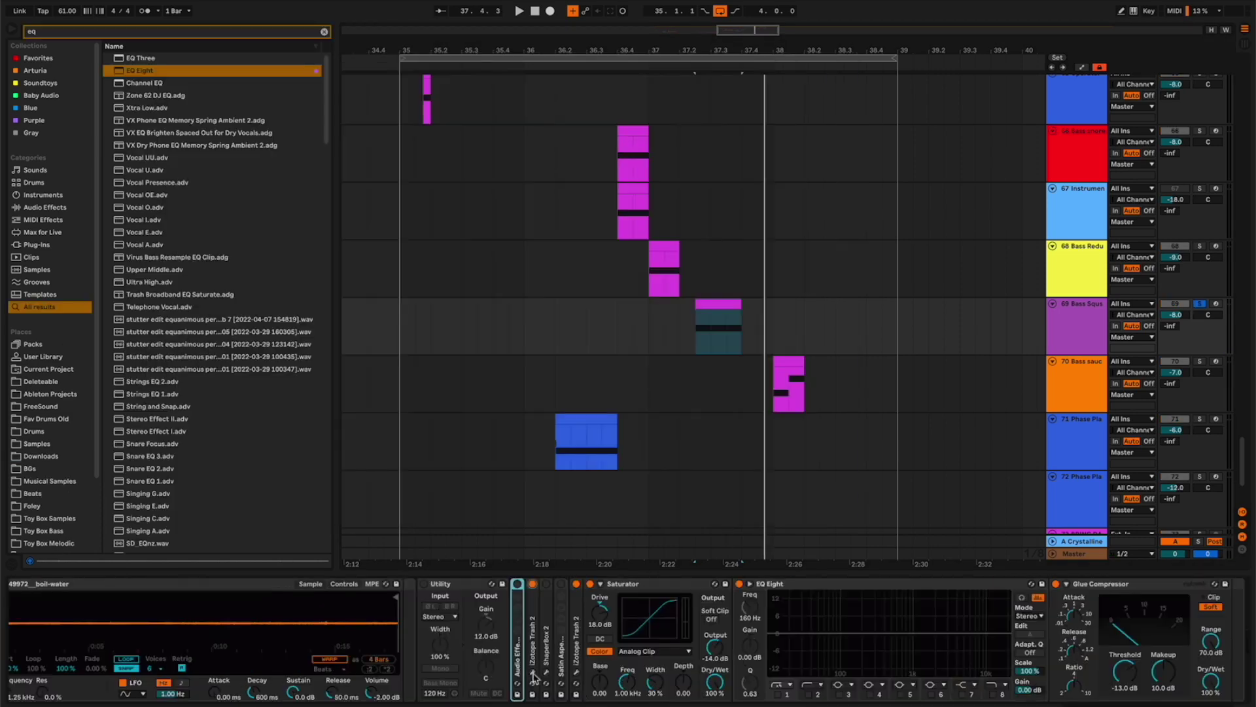
{"action": "left_click", "coordinate": [337, 220]}
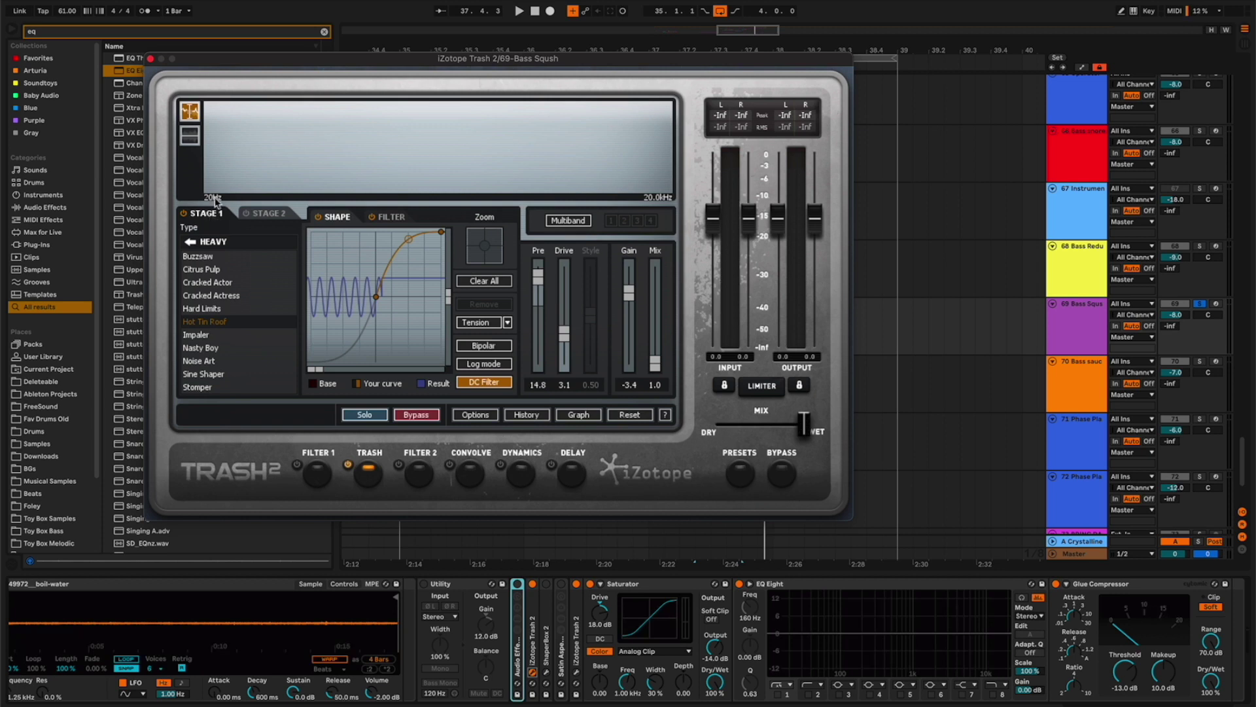
- Try Trash 2's Hot Tin Roof stage with its mix at 0.0, undo the change, and audition again for comparison
{"action": "left_click", "coordinate": [656, 365]}
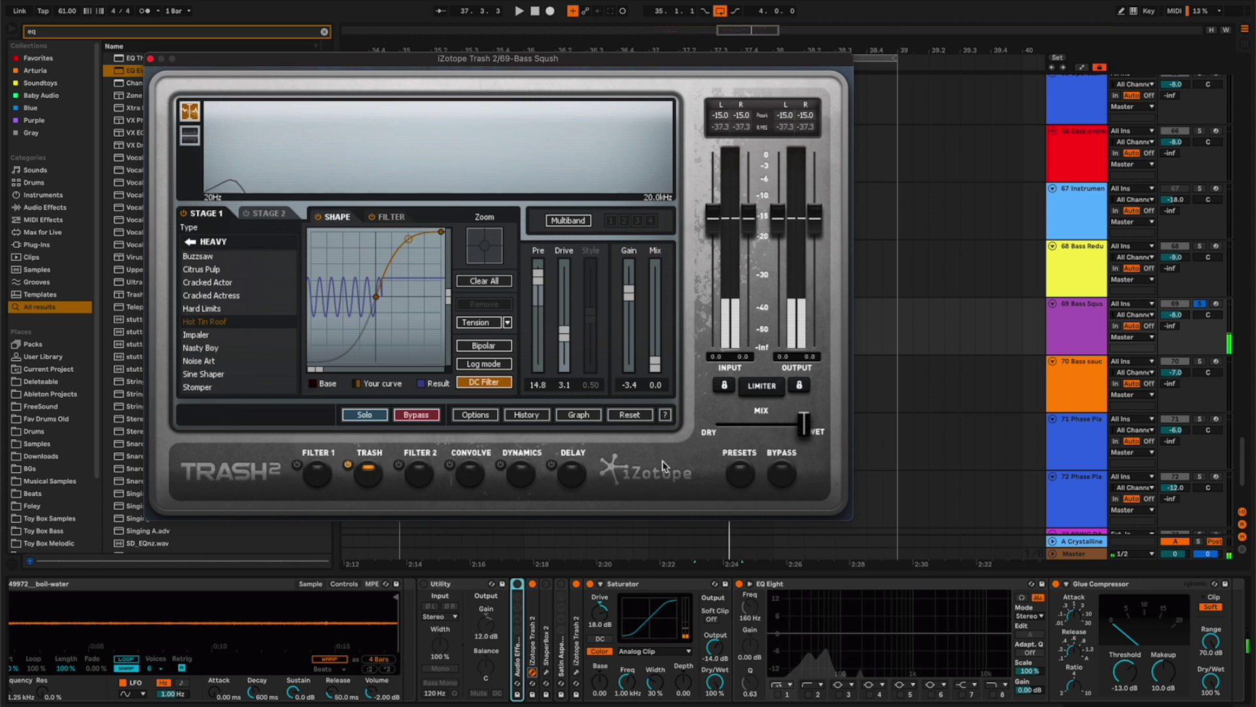
{"action": "key", "text": "ctrl+z"}
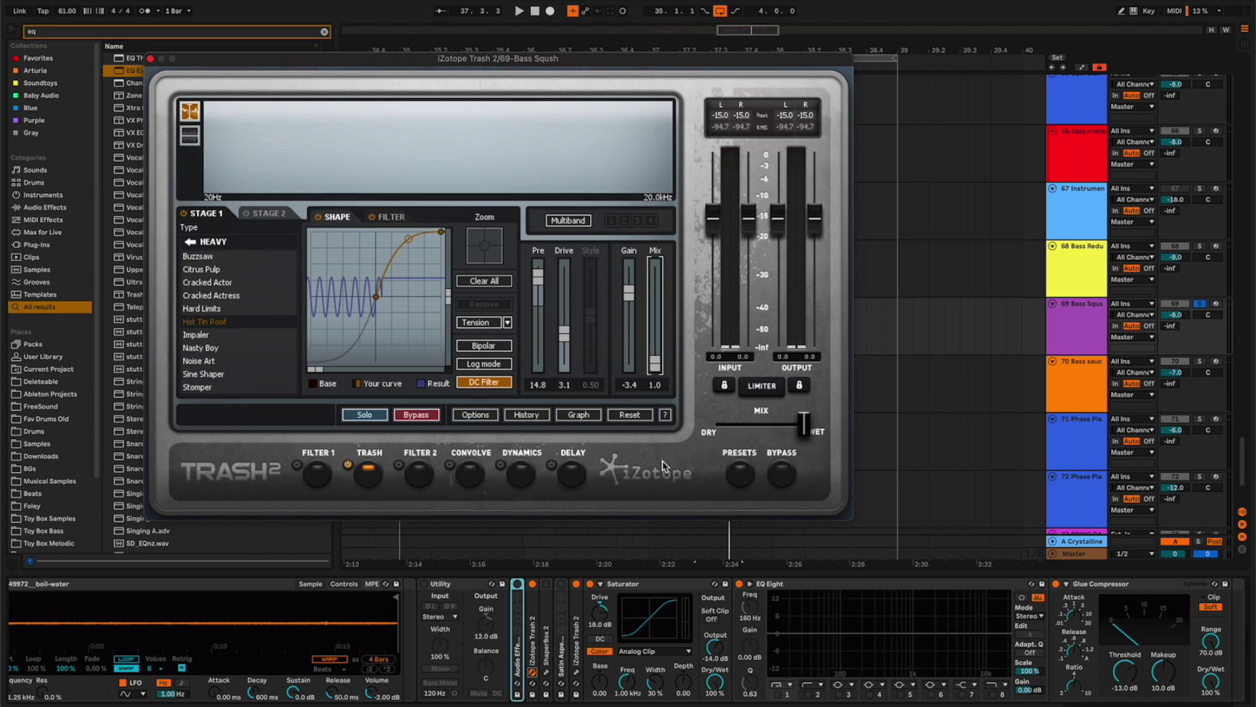
{"action": "key", "text": "space"}
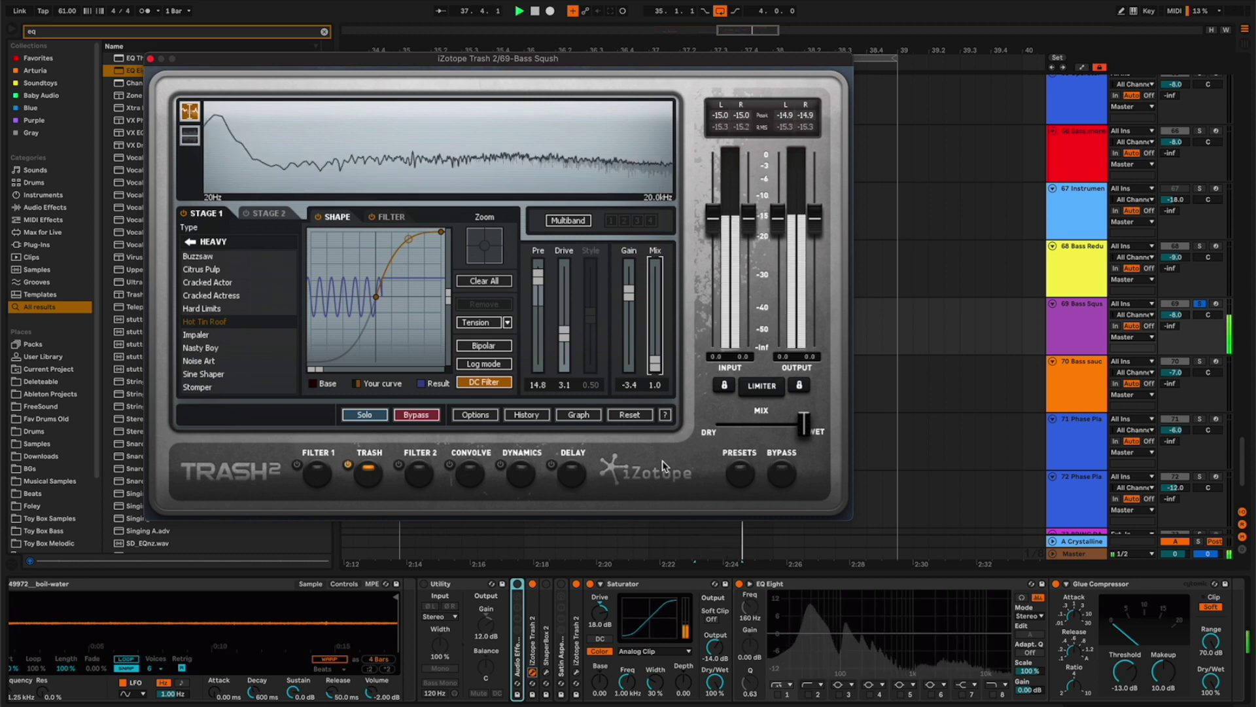
{"action": "key", "text": "space"}
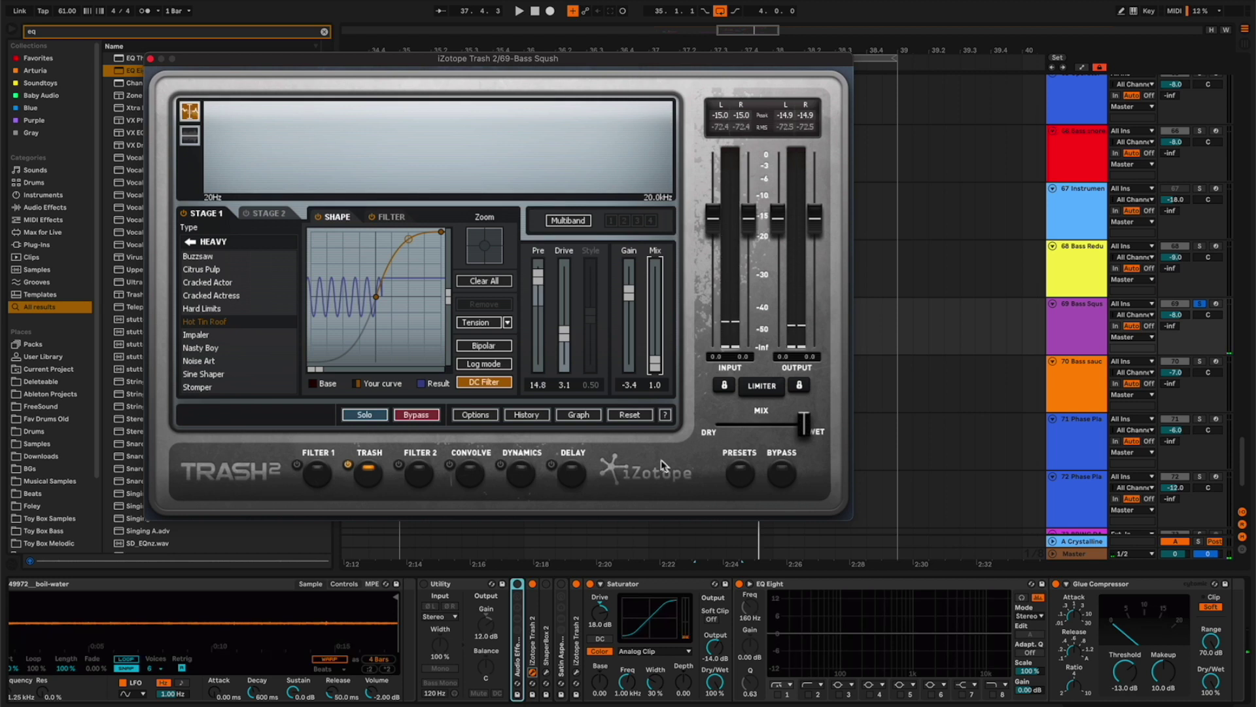
- Show Trash 2's Stage 1 filter and adjust its curve nodes while auditioning the bass
{"action": "left_click", "coordinate": [393, 218]}
{"action": "left_click_drag", "start_coordinate": [357, 376], "coordinate": [393, 412]}
{"action": "key", "text": "space"}
{"action": "left_click_drag", "start_coordinate": [415, 265], "coordinate": [415, 273]}
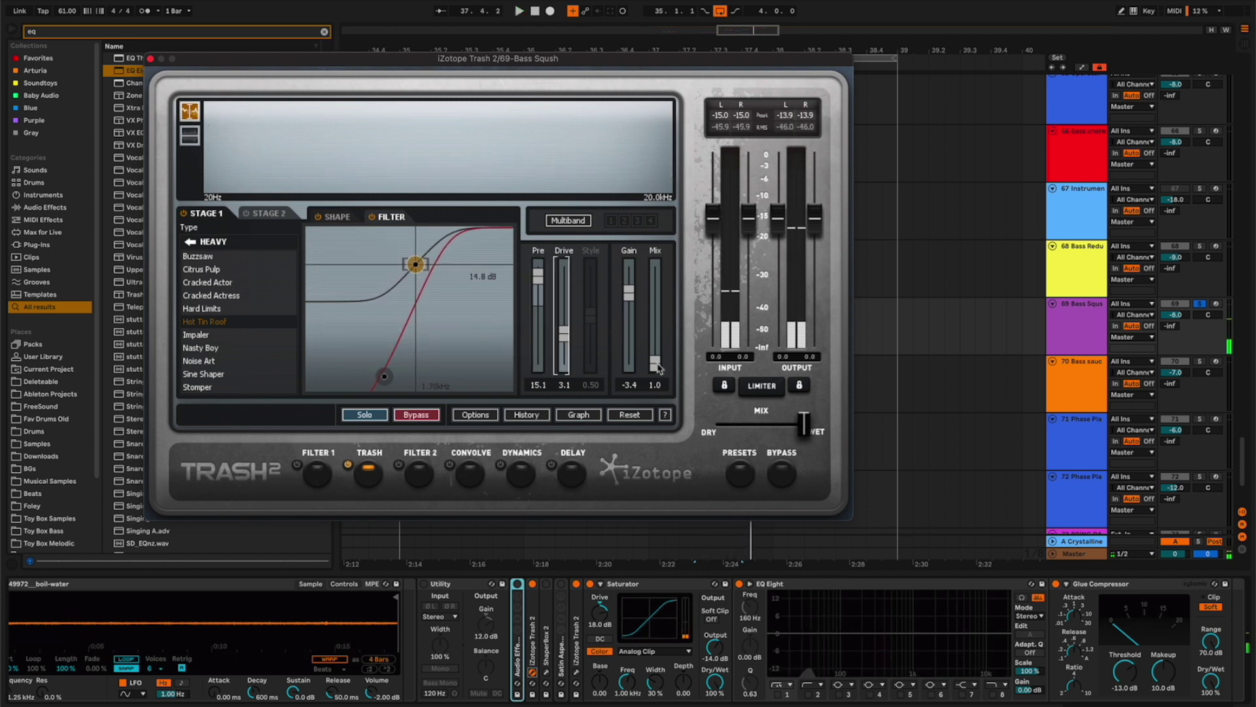
- Try a lower Stage 1 mix, audition the bass with the mix at 1.0, unsolo track 69, and close Trash 2
{"action": "left_click_drag", "start_coordinate": [655, 364], "coordinate": [652, 419]}
{"action": "key", "text": "space"}
{"action": "key", "text": "space"}
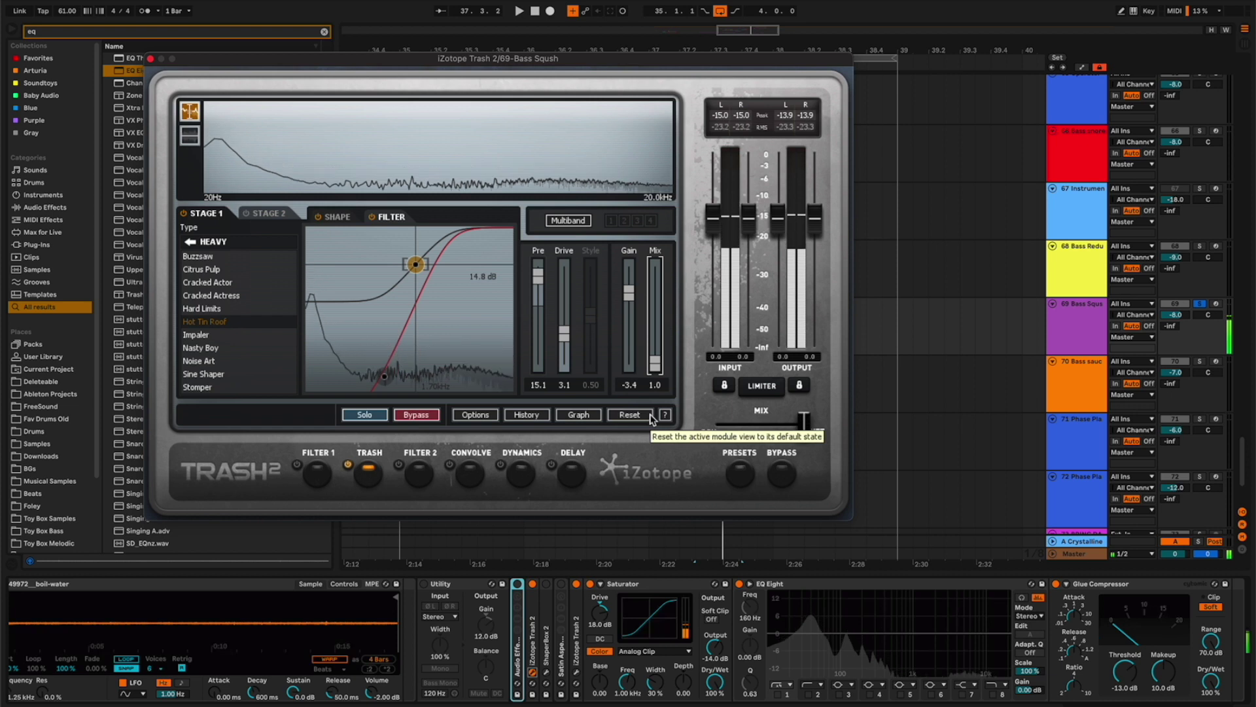
{"action": "key", "text": "space"}
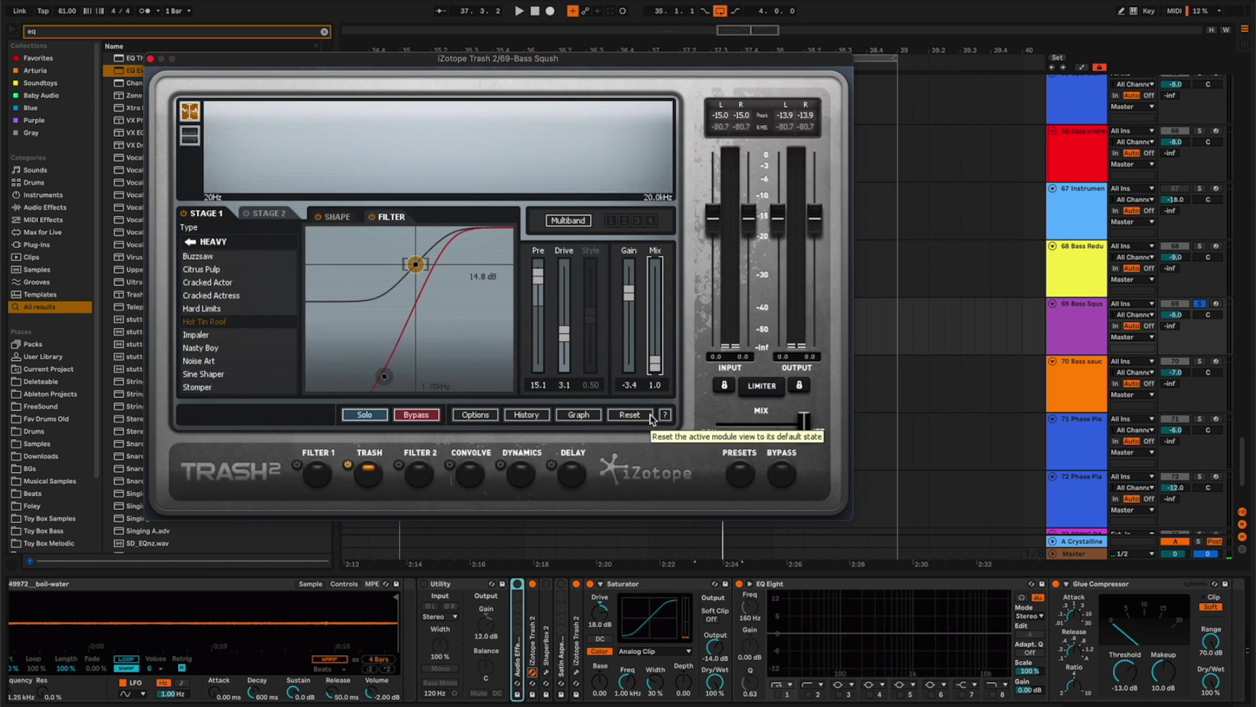
{"action": "key", "text": "space"}
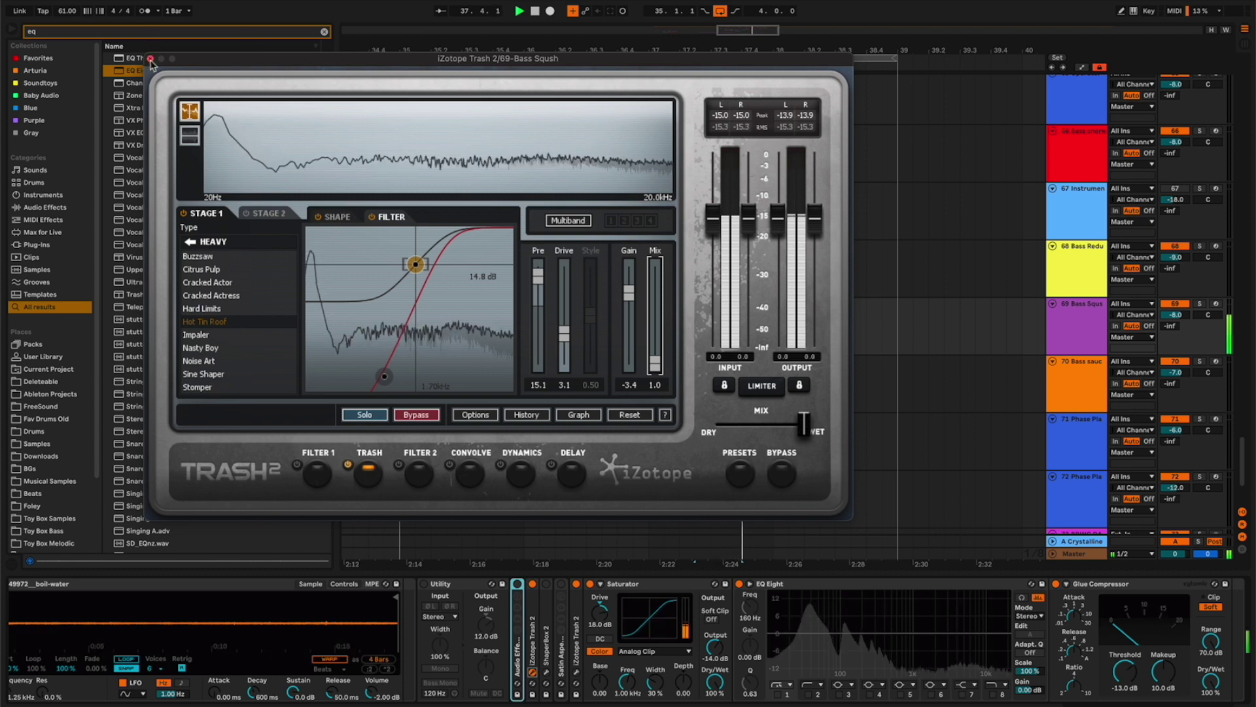
{"action": "left_click", "coordinate": [151, 59]}
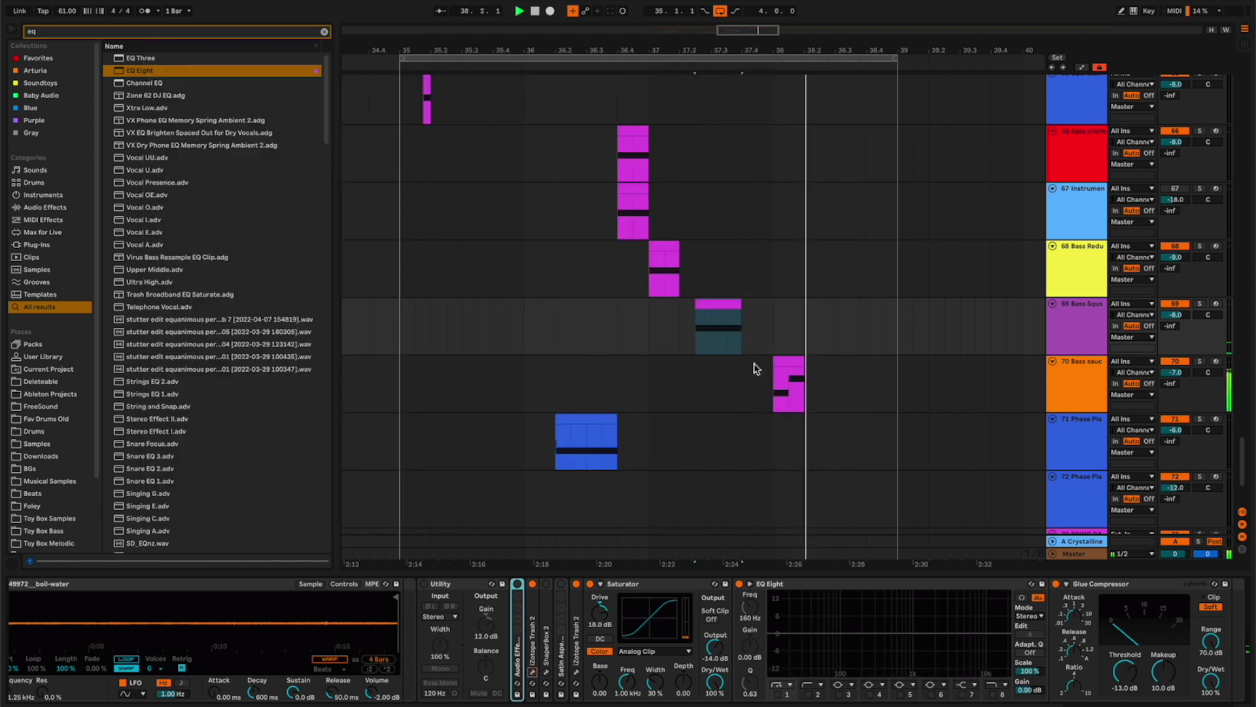